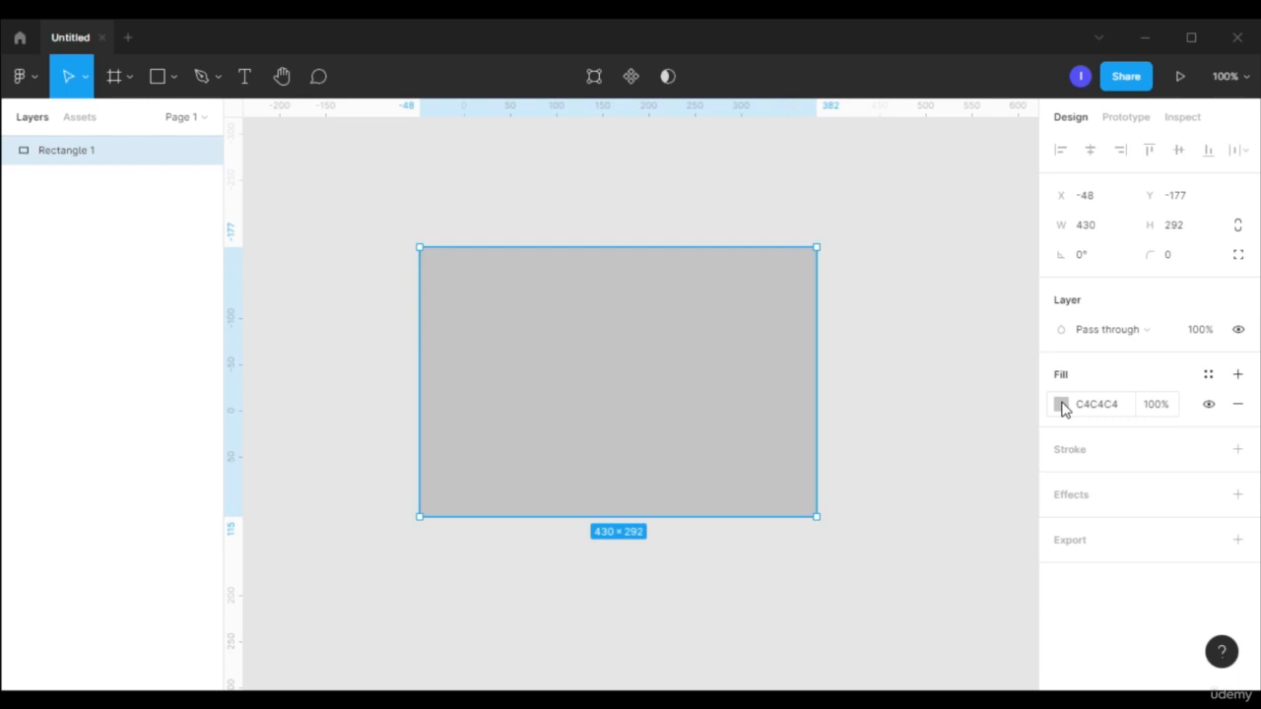
# - Change the rectangle's fill type from Solid to Image
pyautogui.click(1061, 405)
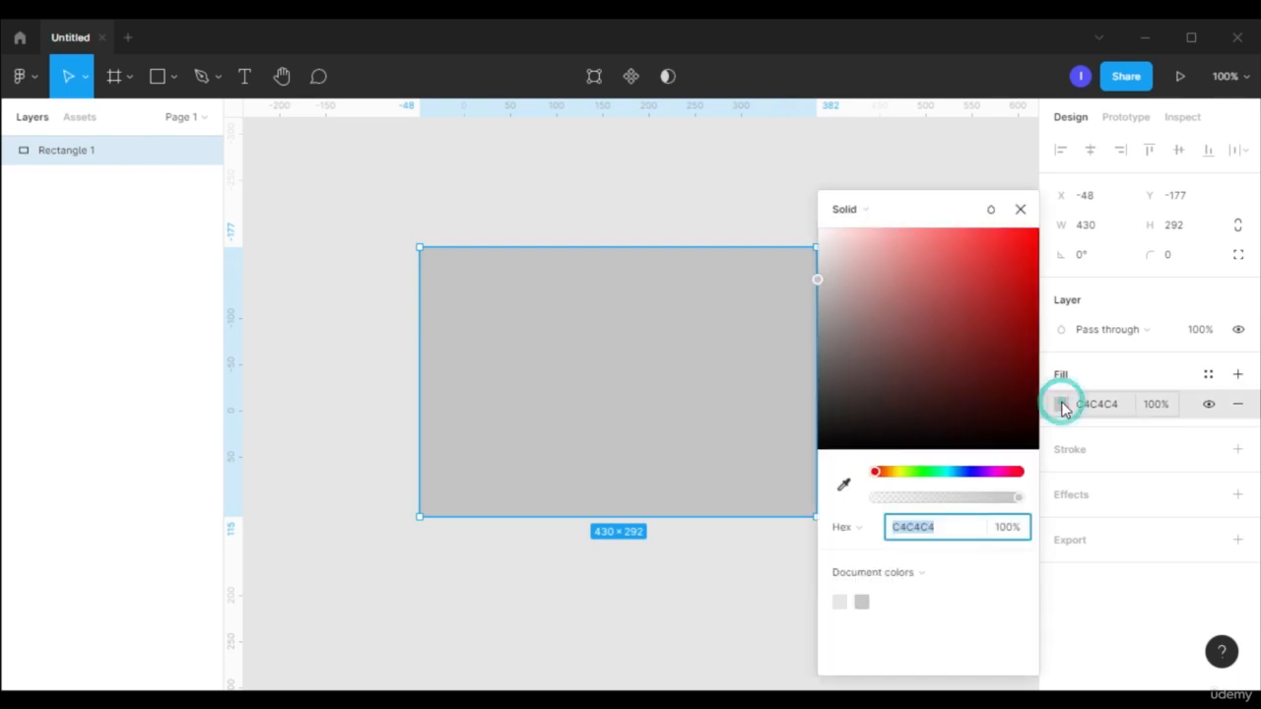
pyautogui.click(900, 211)
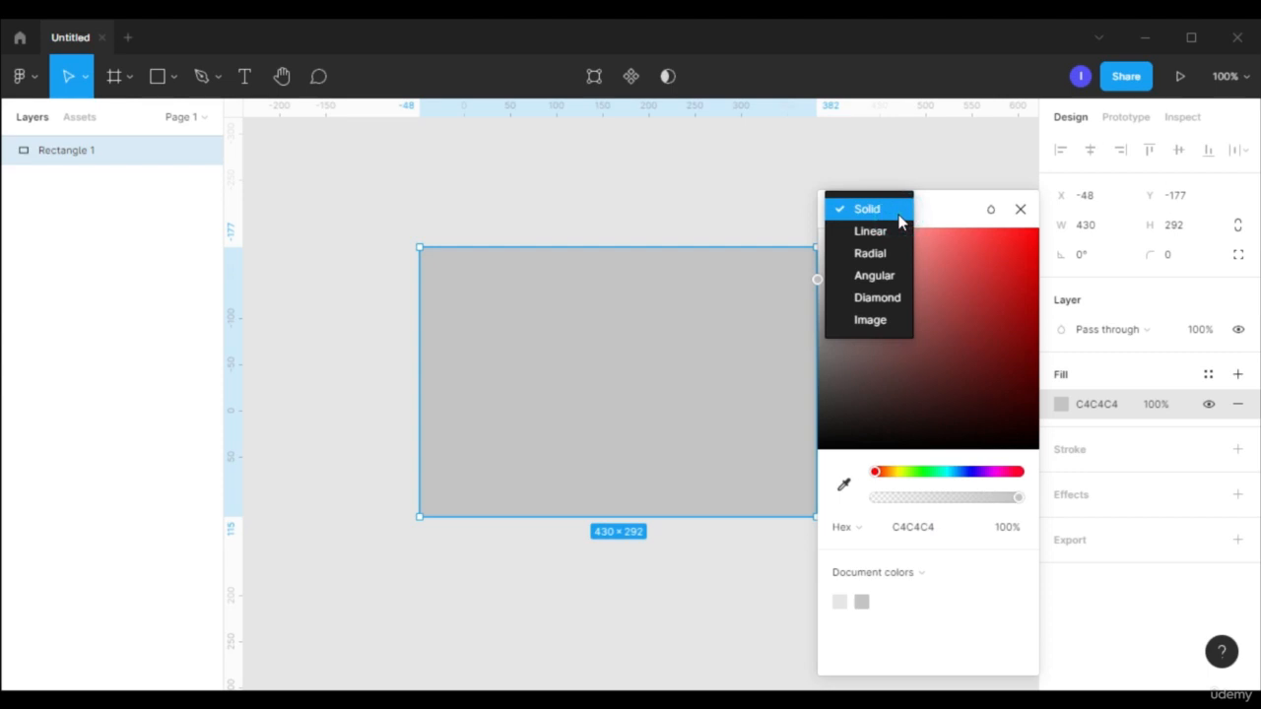
pyautogui.click(939, 215)
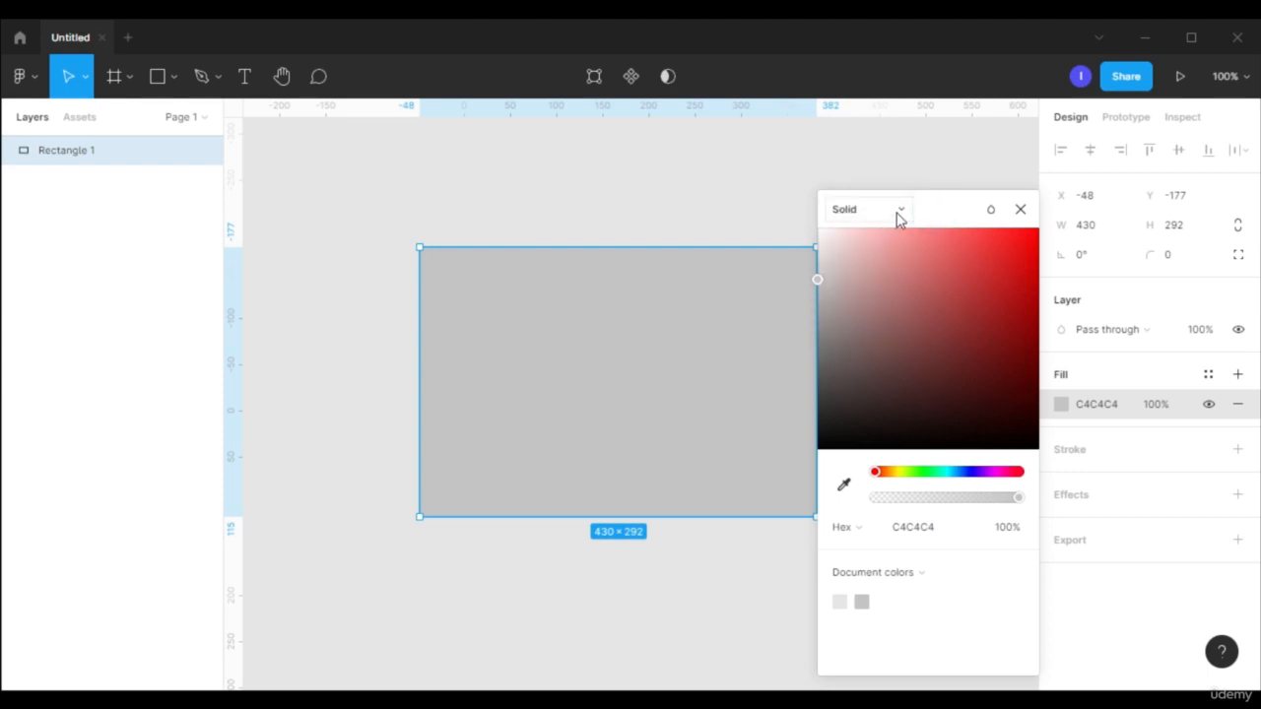
pyautogui.click(899, 215)
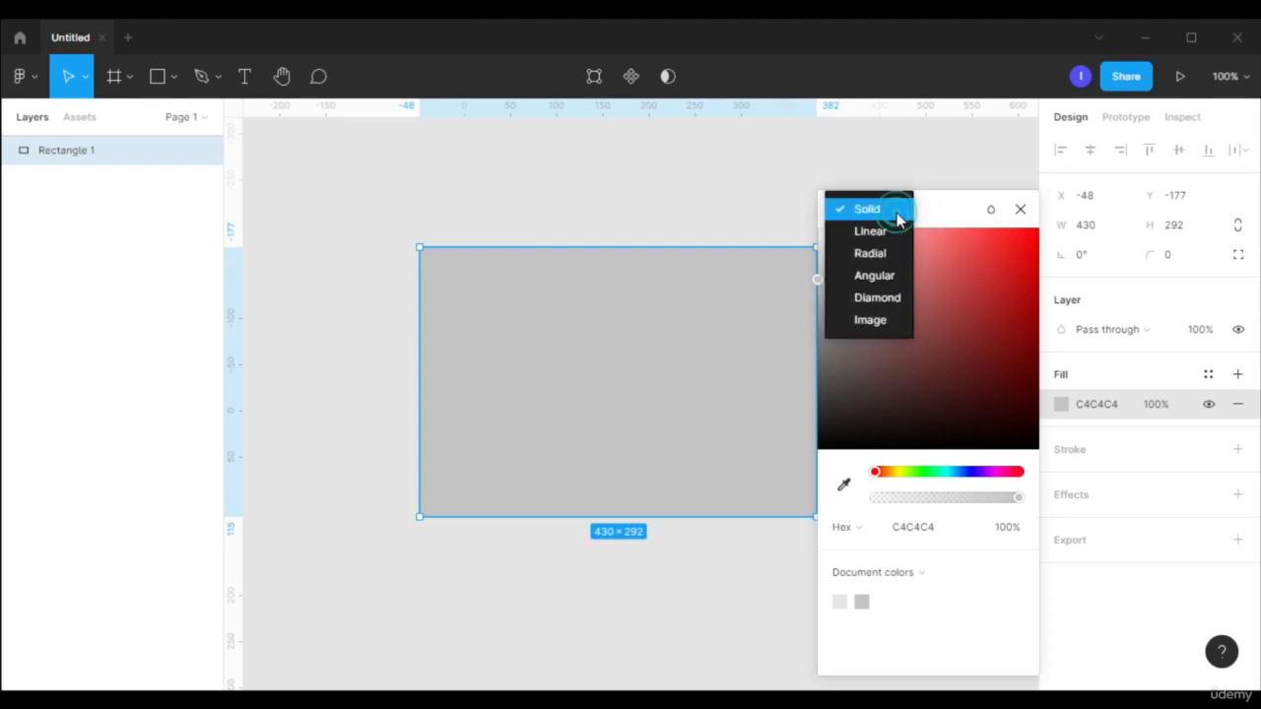
pyautogui.click(884, 328)
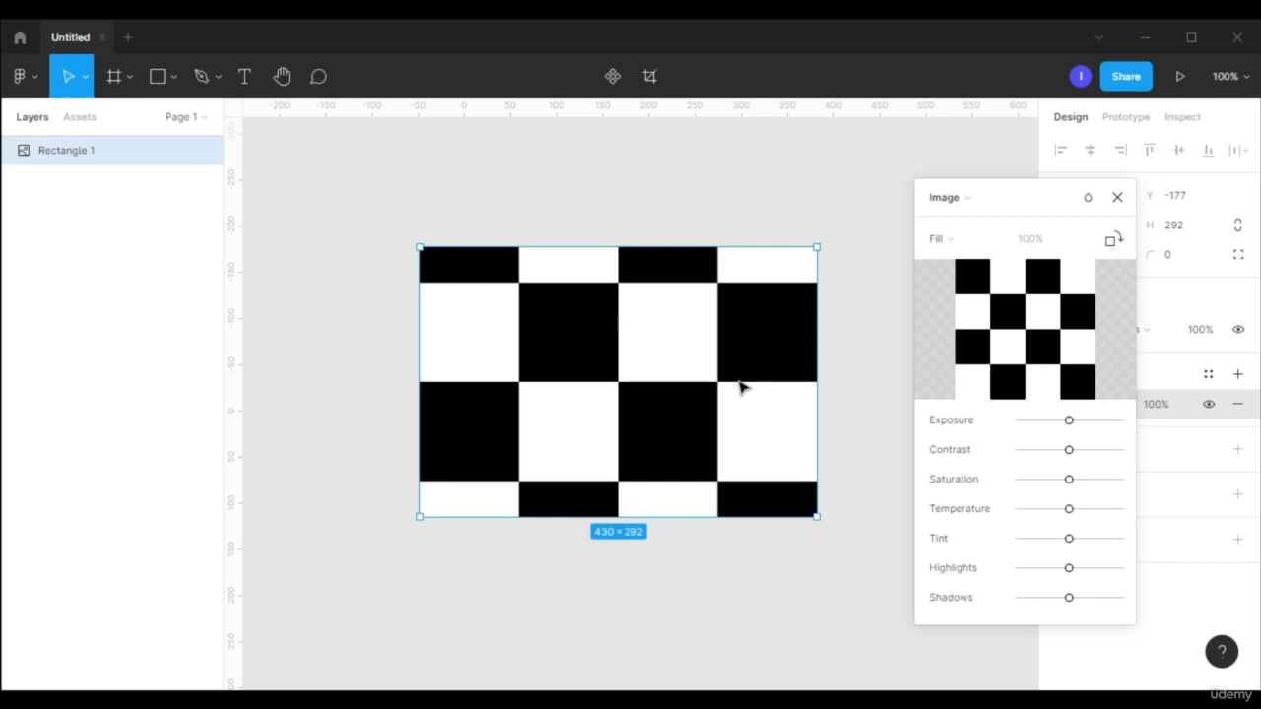
pyautogui.moveTo(1032, 352)
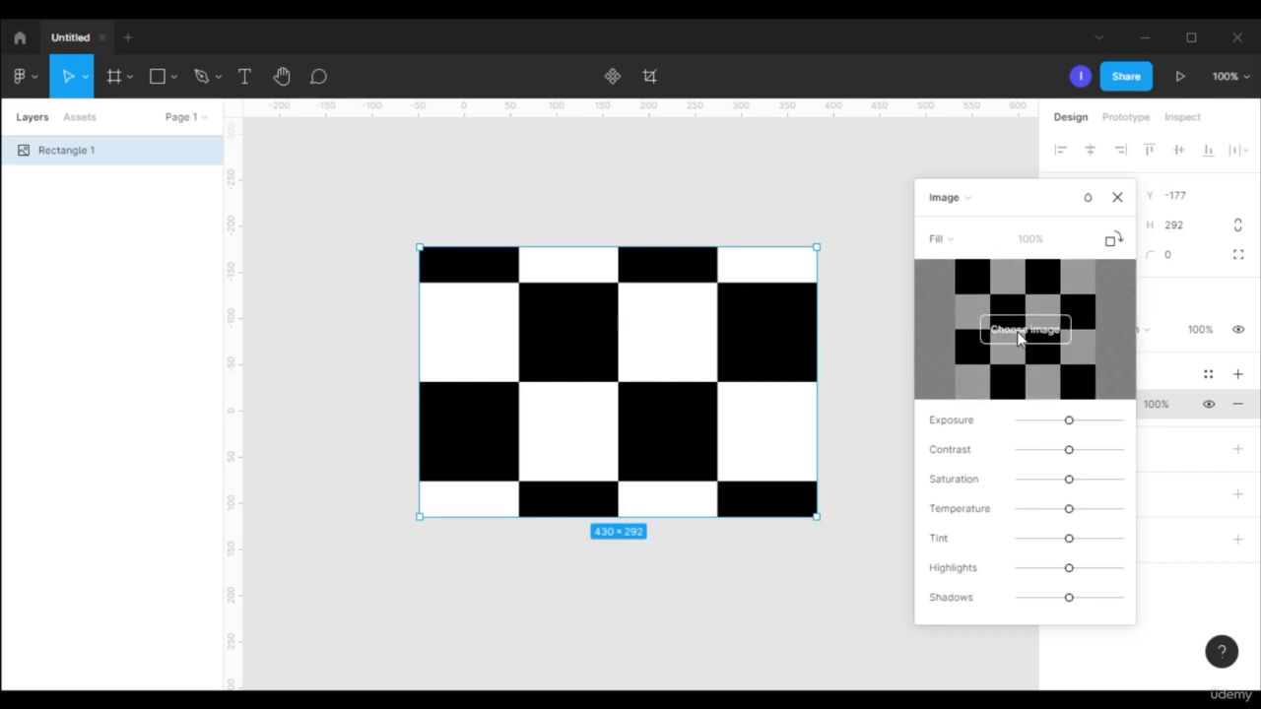
# - Load wp9942991-squid-game-wallpapers.jpg from the Downloads folder as the rectangle's image fill
pyautogui.click(1018, 333)
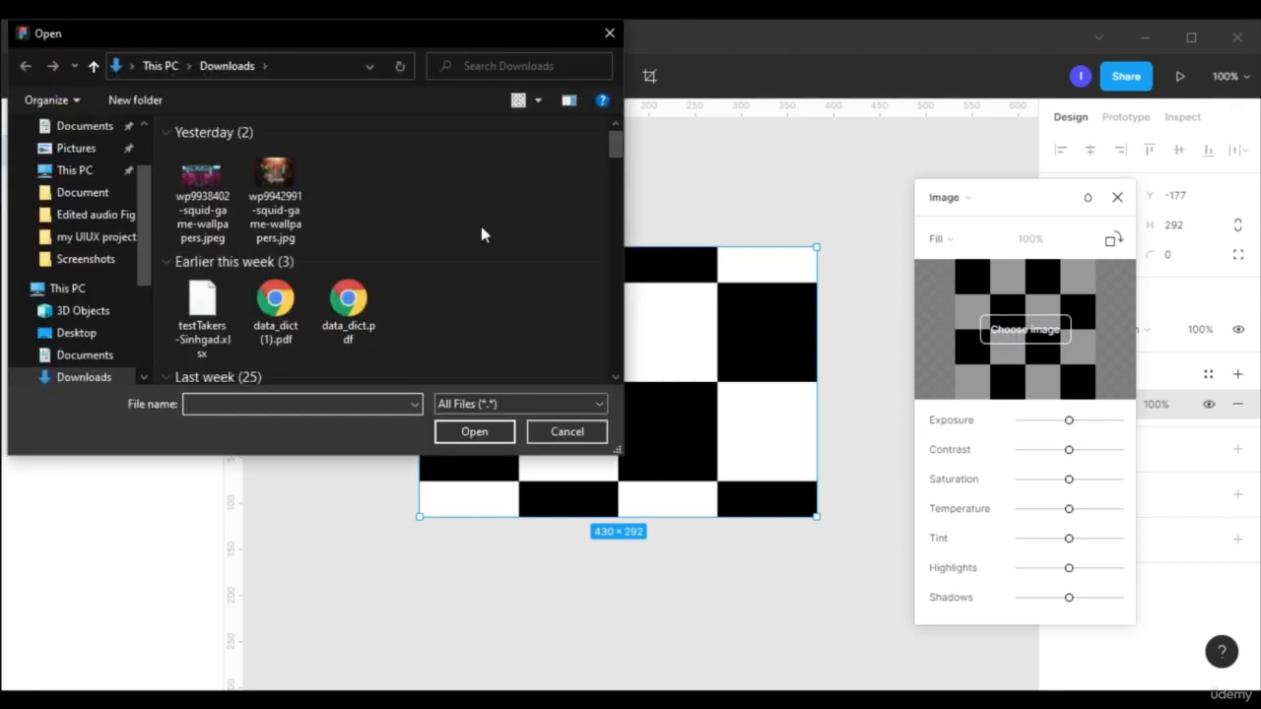
pyautogui.scroll(-3, 481, 234)
pyautogui.scroll(3, 482, 246)
pyautogui.click(278, 205)
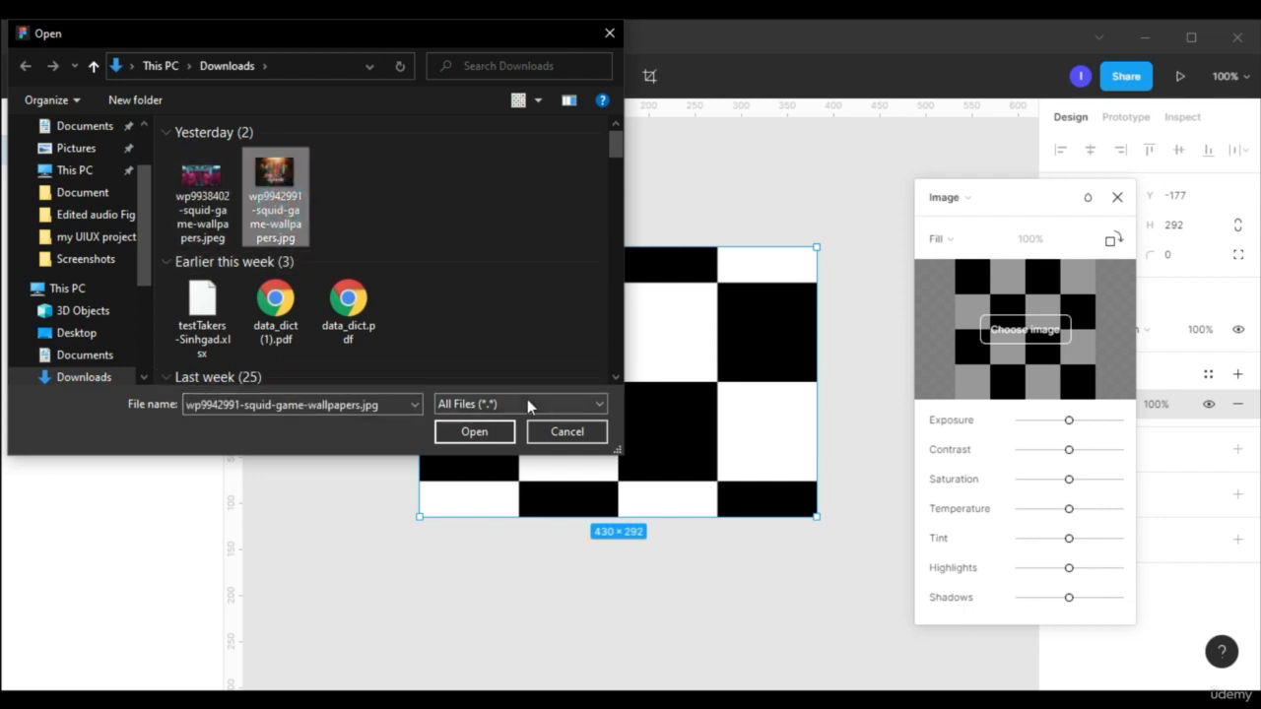
pyautogui.click(475, 432)
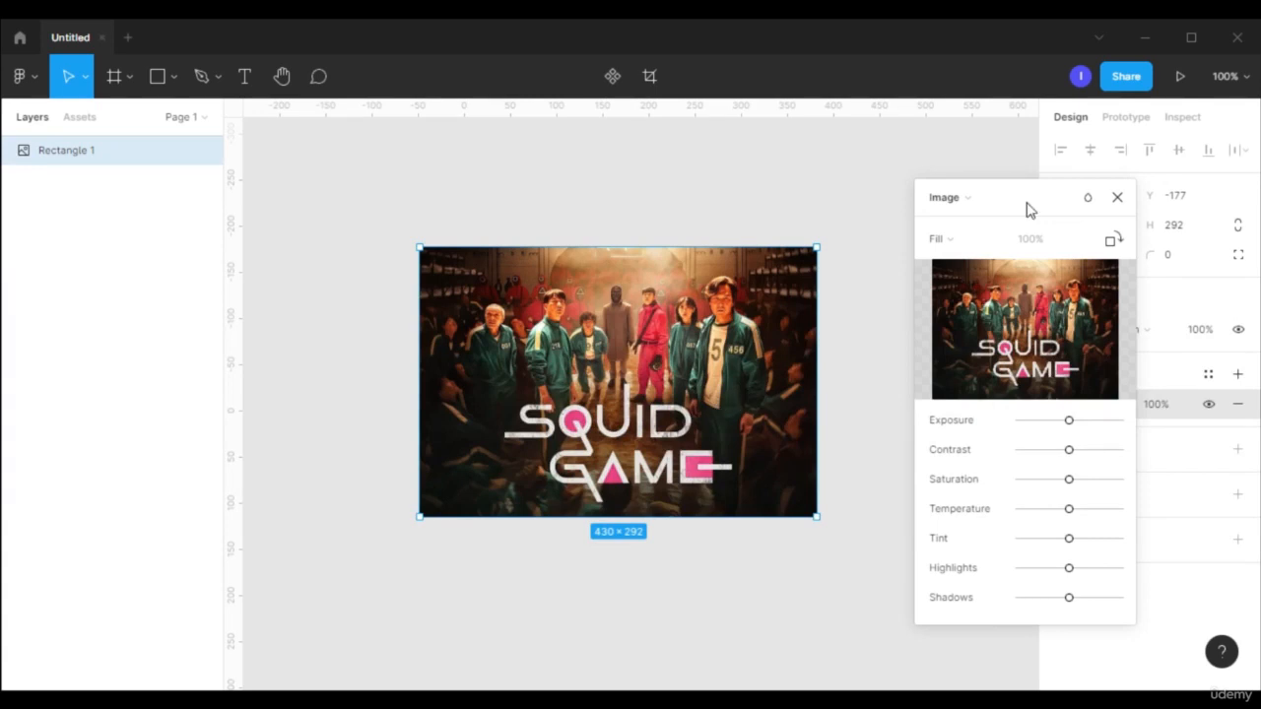
# - Resize the image rectangle horizontally to about 429 wide while its image mode is Fill
pyautogui.moveTo(1028, 203); pyautogui.dragTo(993, 177)
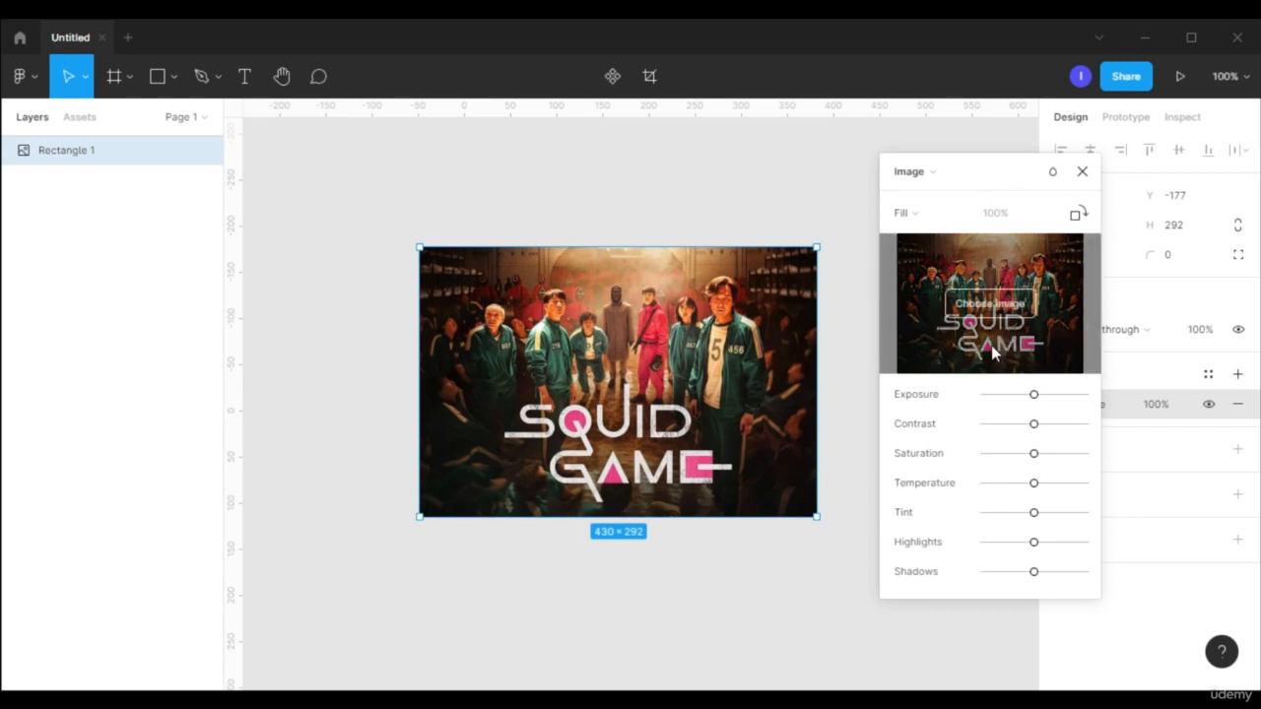
pyautogui.moveTo(931, 264)
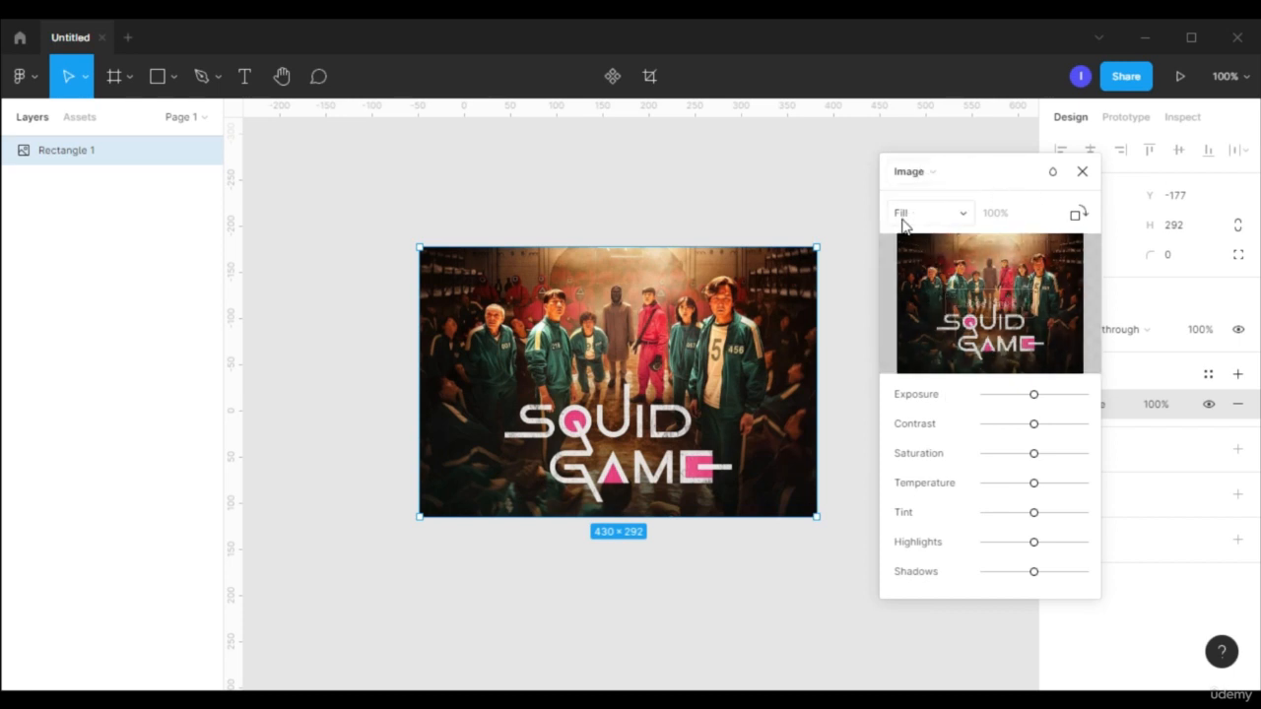
pyautogui.moveTo(817, 418); pyautogui.dragTo(809, 418)
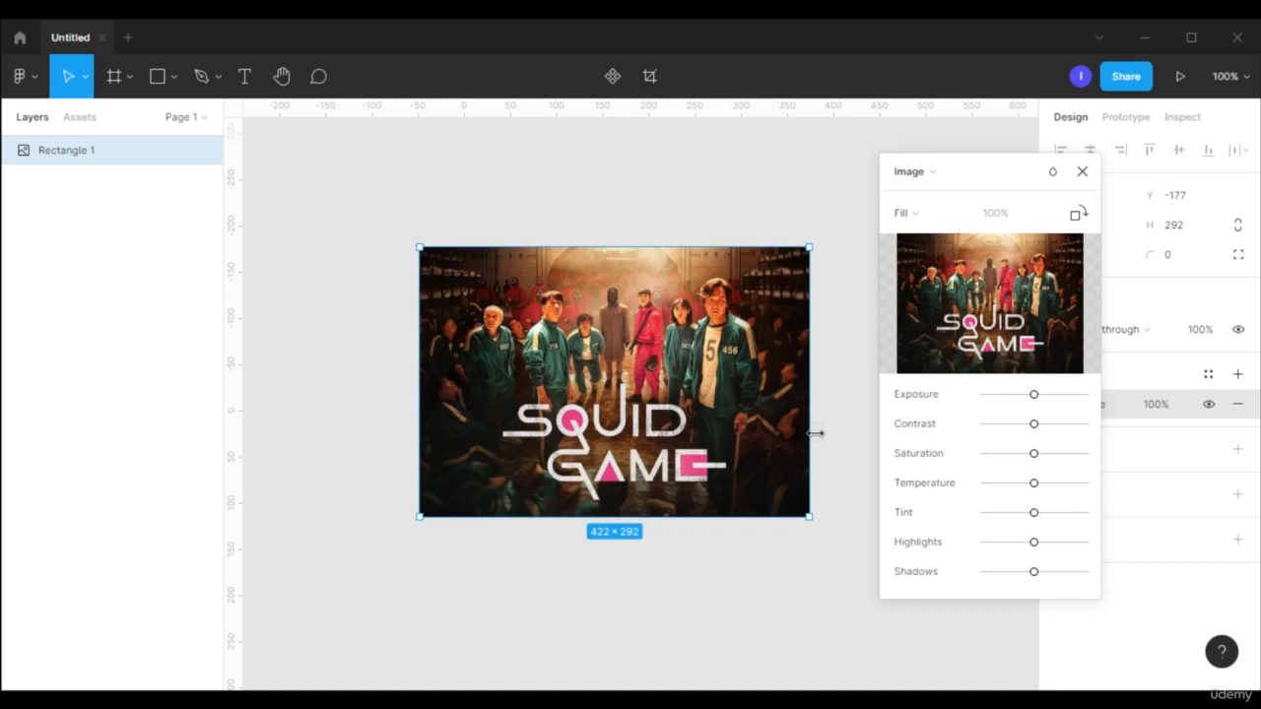
pyautogui.moveTo(816, 433); pyautogui.dragTo(816, 478)
# - Set the image mode to Fit and resize the rectangle to about 395 wide
pyautogui.click(904, 213)
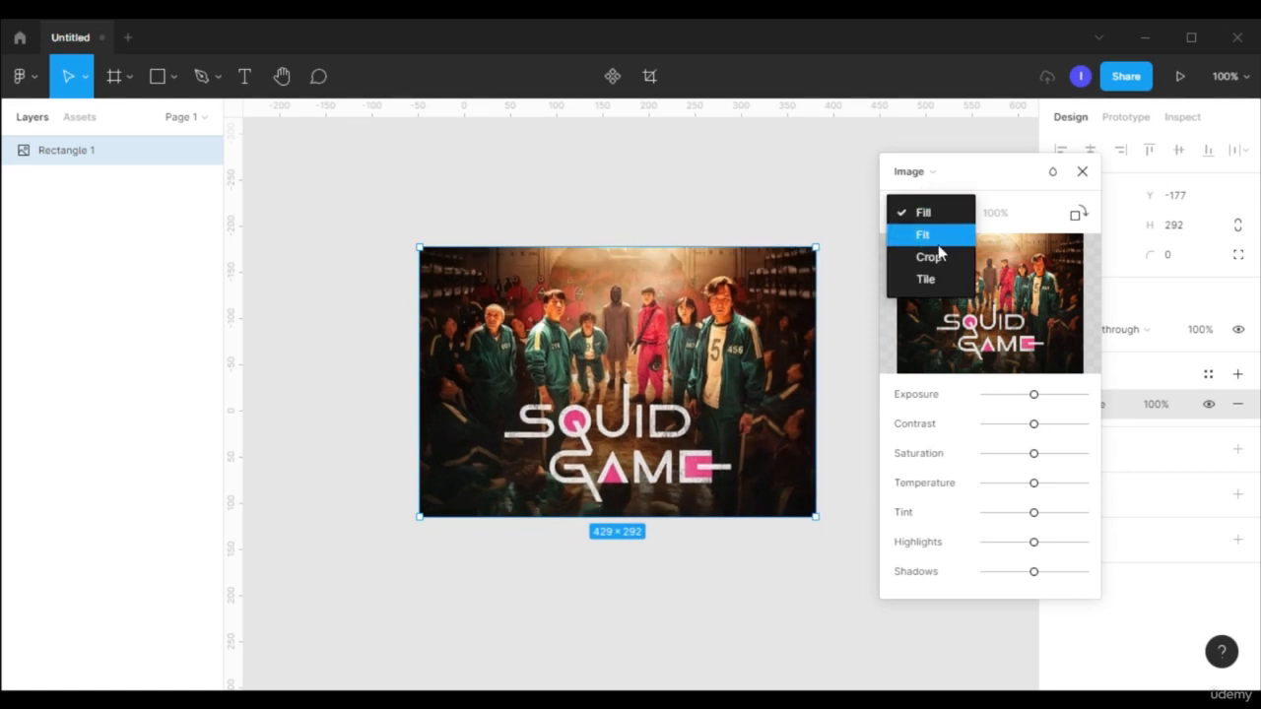
pyautogui.click(936, 243)
pyautogui.moveTo(816, 418); pyautogui.dragTo(690, 392)
pyautogui.moveTo(599, 401); pyautogui.dragTo(785, 425)
# - Switch the image mode to Crop and crop the picture to a frame of about 237 × 180
pyautogui.click(901, 213)
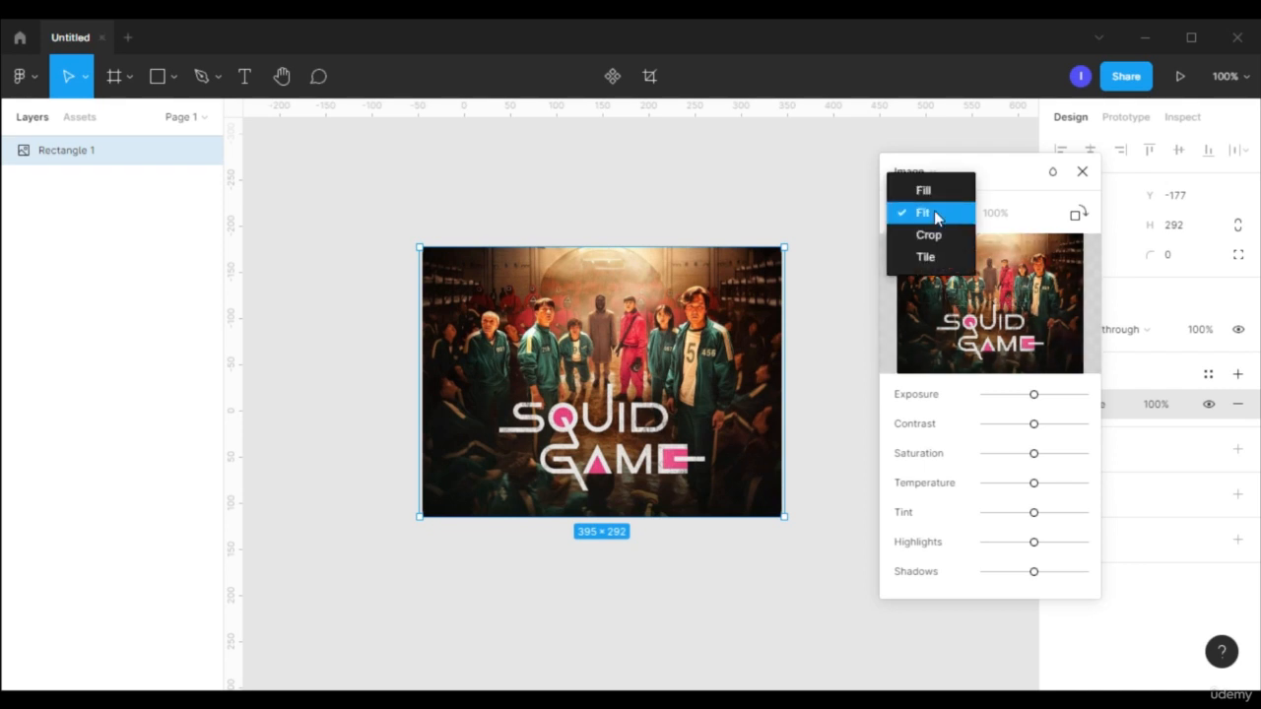
pyautogui.click(944, 241)
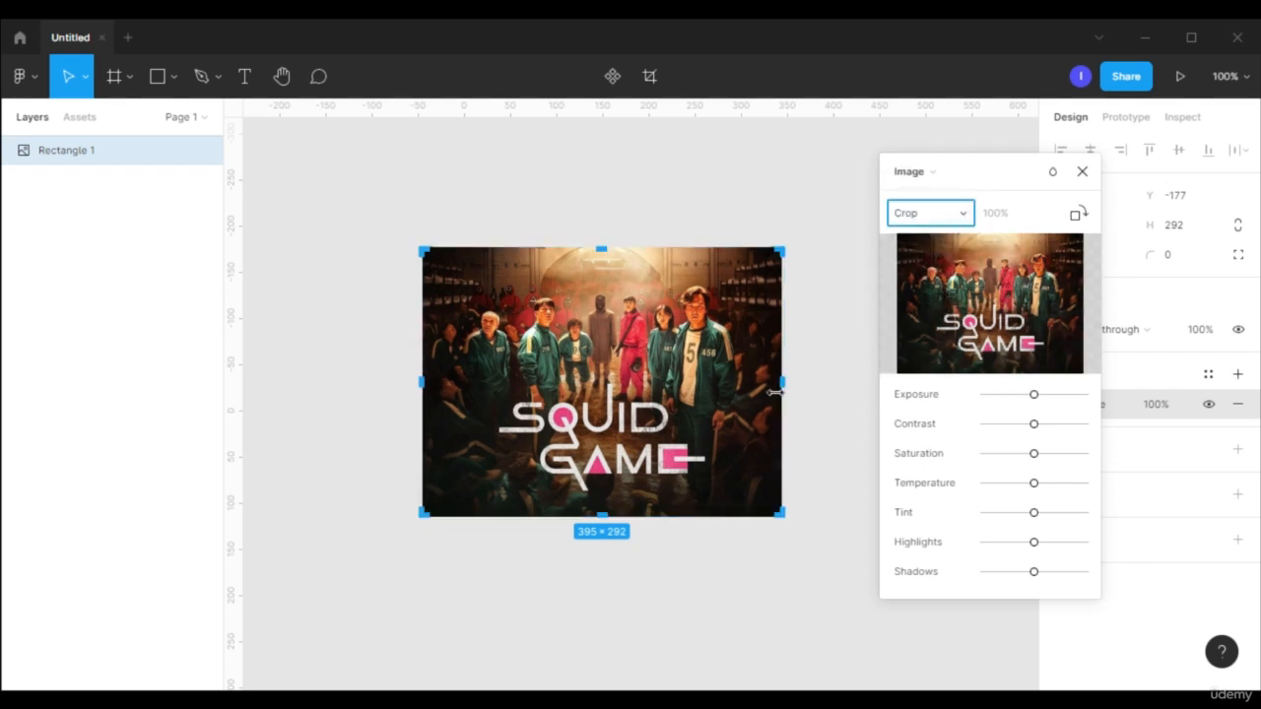
pyautogui.moveTo(784, 383); pyautogui.dragTo(611, 395)
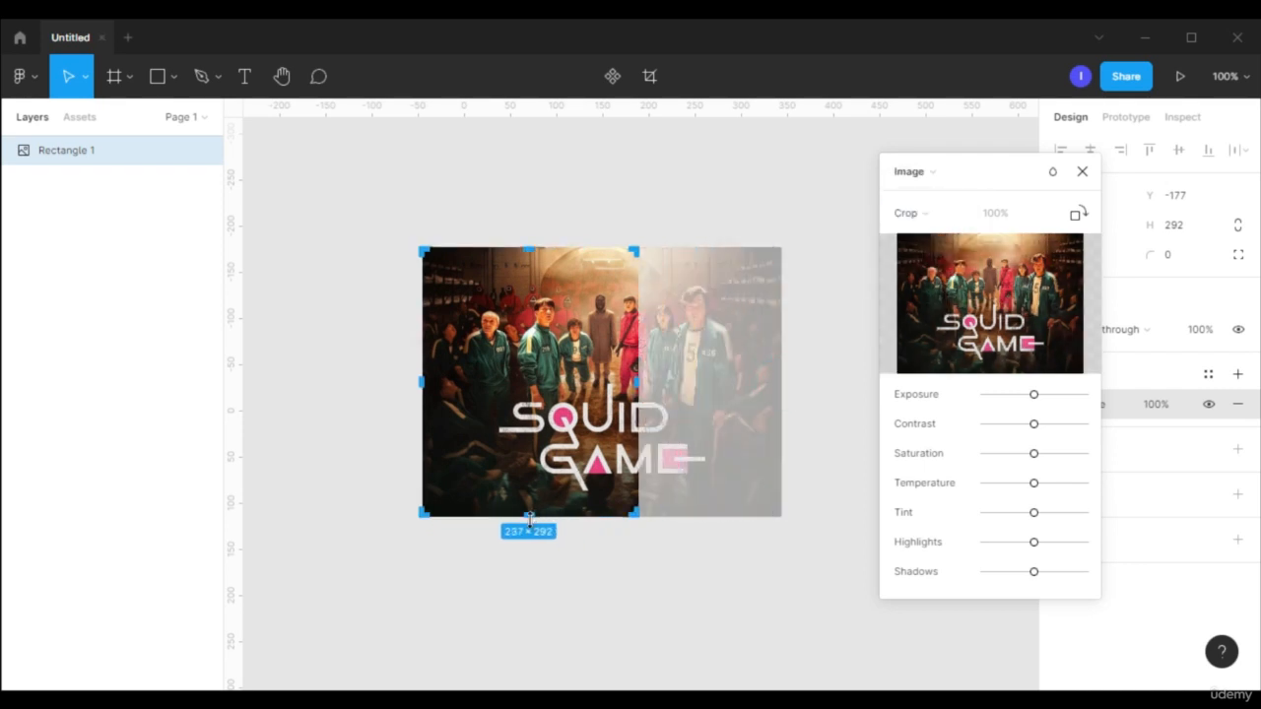
pyautogui.moveTo(529, 517); pyautogui.dragTo(529, 413)
# - Reposition the picture inside the crop frame and move the cropped rectangle to about X 46, Y -186
pyautogui.moveTo(538, 347); pyautogui.dragTo(501, 312)
pyautogui.moveTo(579, 319); pyautogui.dragTo(544, 335)
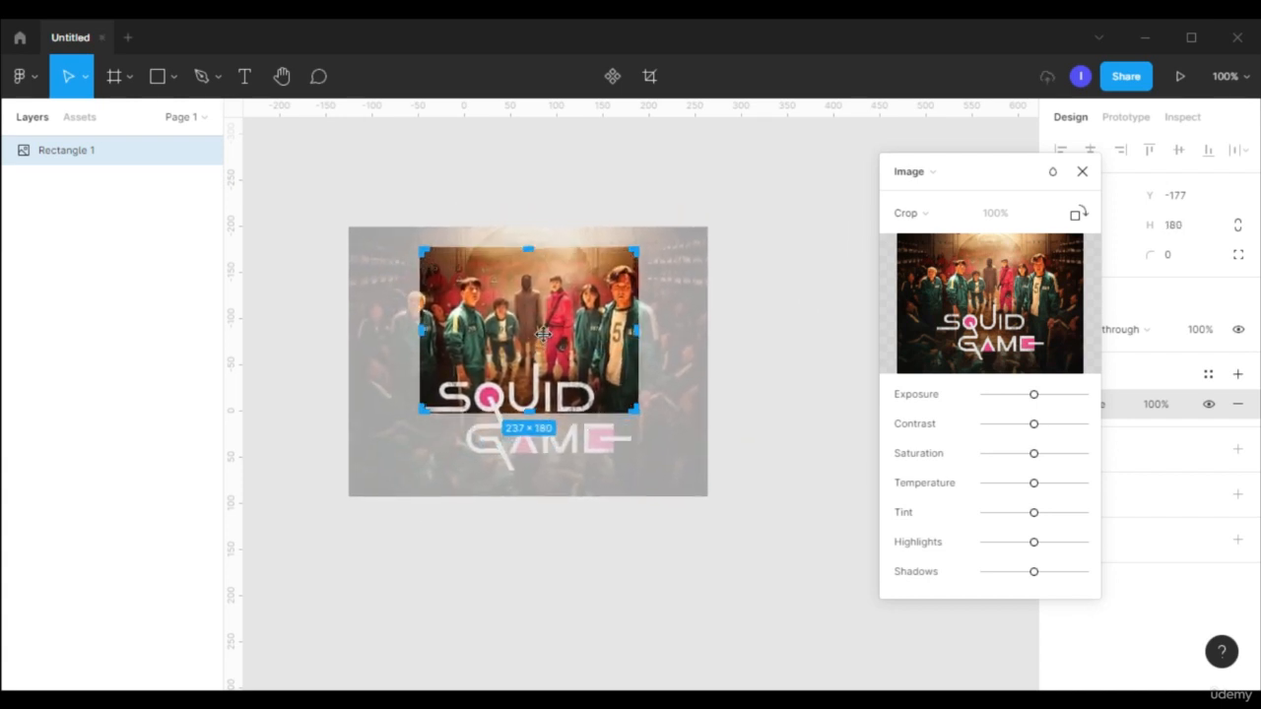
pyautogui.click(1083, 172)
pyautogui.moveTo(533, 322); pyautogui.dragTo(621, 318)
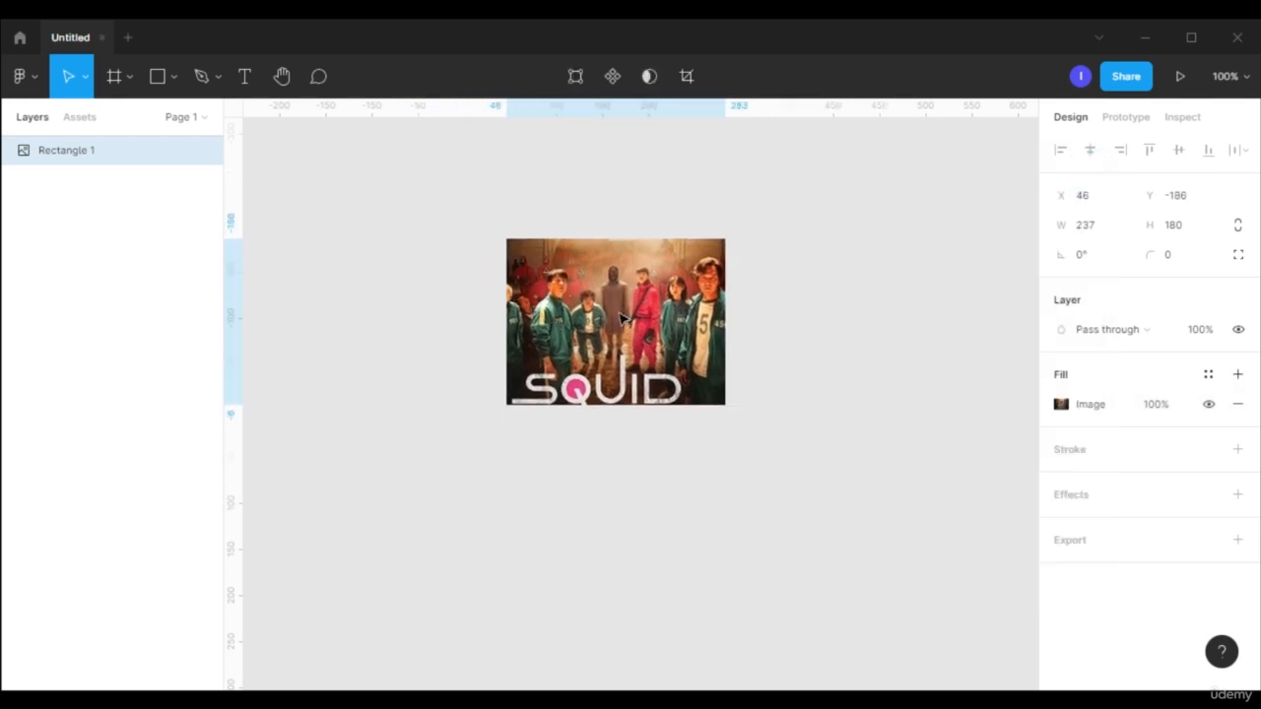
# - Reopen the image fill's crop and expand the crop frame beyond the whole picture to about 480 × 364
pyautogui.click(1061, 406)
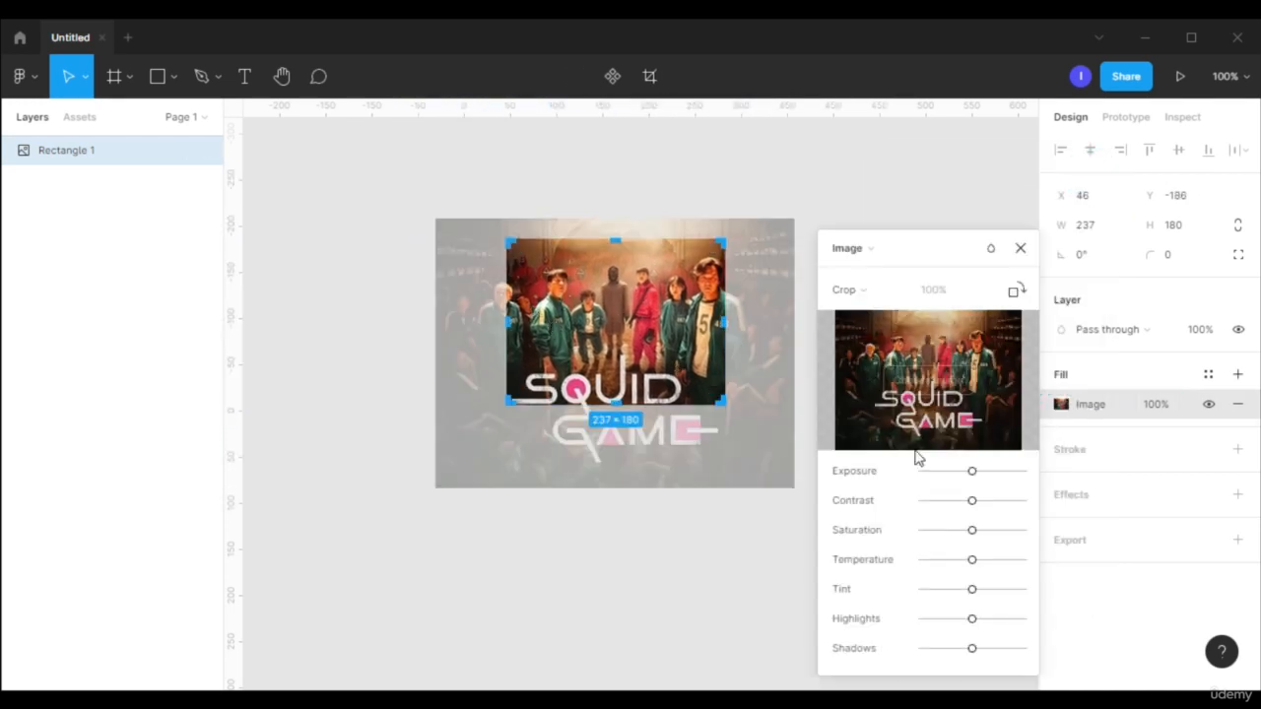
pyautogui.moveTo(918, 242); pyautogui.dragTo(992, 170)
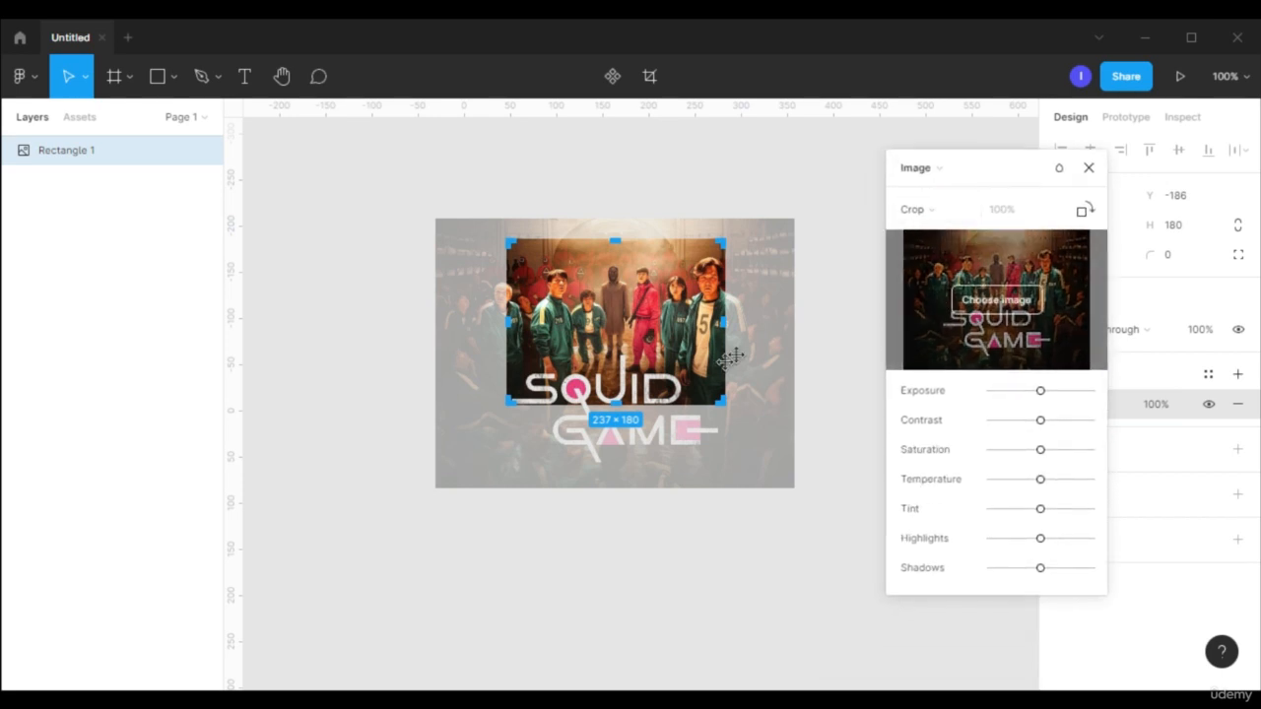
pyautogui.moveTo(512, 398); pyautogui.dragTo(510, 516)
pyautogui.moveTo(505, 375); pyautogui.dragTo(390, 377)
pyautogui.moveTo(723, 387); pyautogui.dragTo(828, 378)
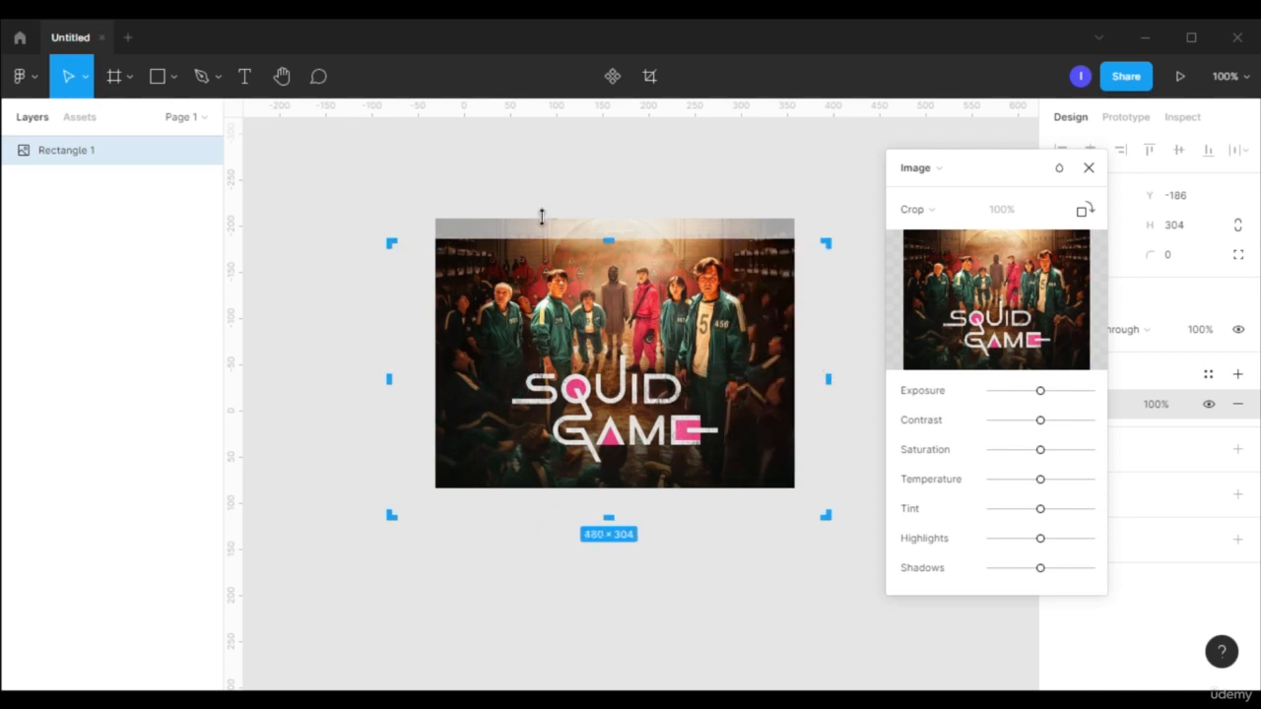
pyautogui.moveTo(619, 243); pyautogui.dragTo(638, 187)
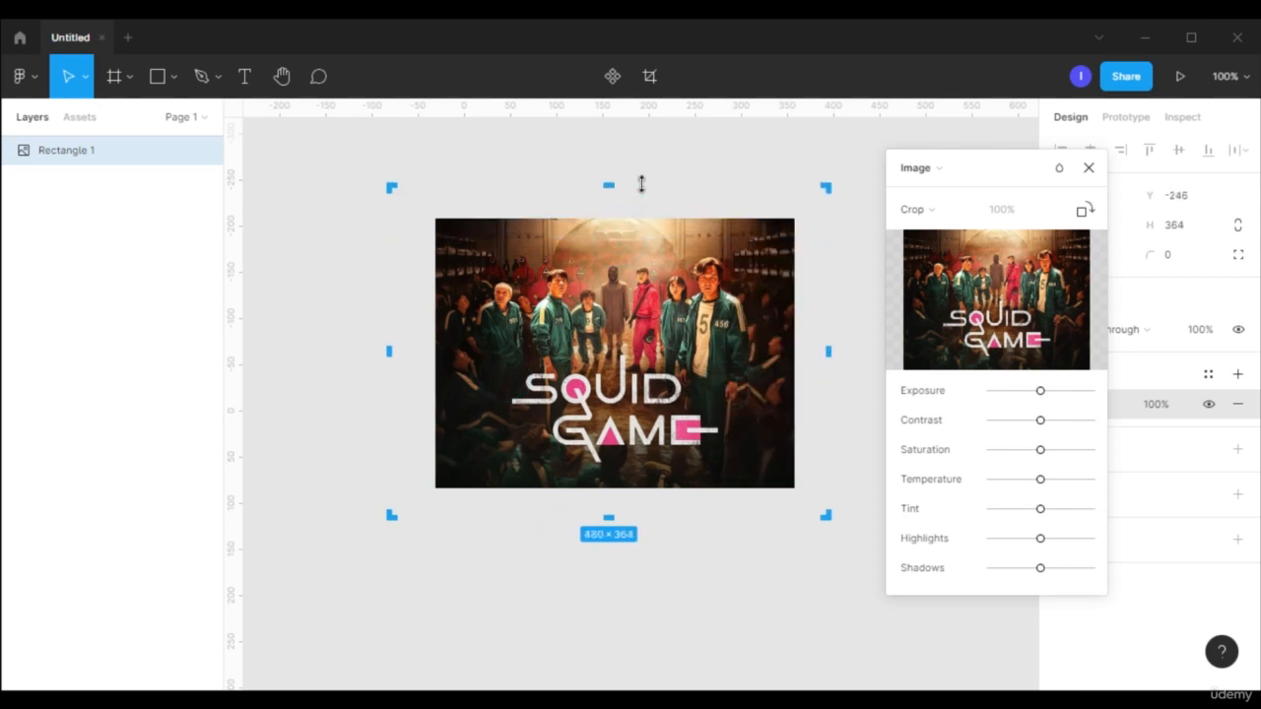
# - Set the image mode to Tile with a tile scale of 25%
pyautogui.click(941, 211)
pyautogui.click(952, 232)
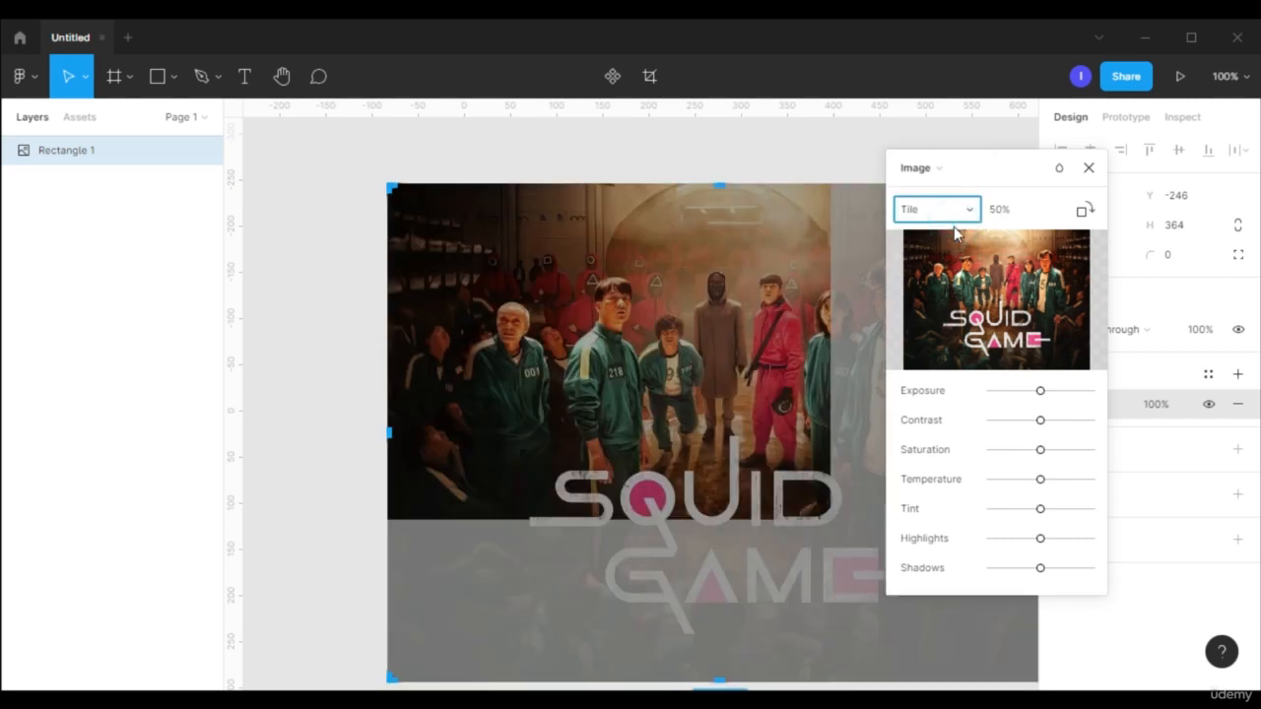
pyautogui.click(1019, 210)
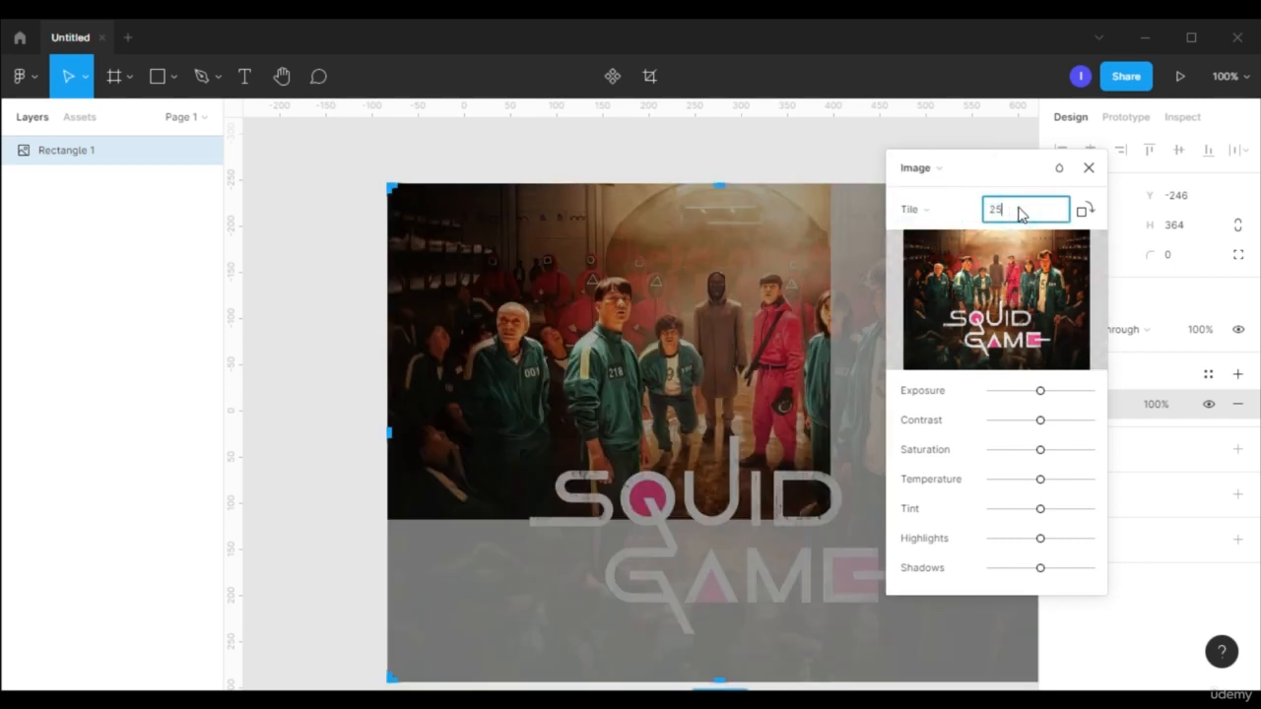
pyautogui.press('Return')
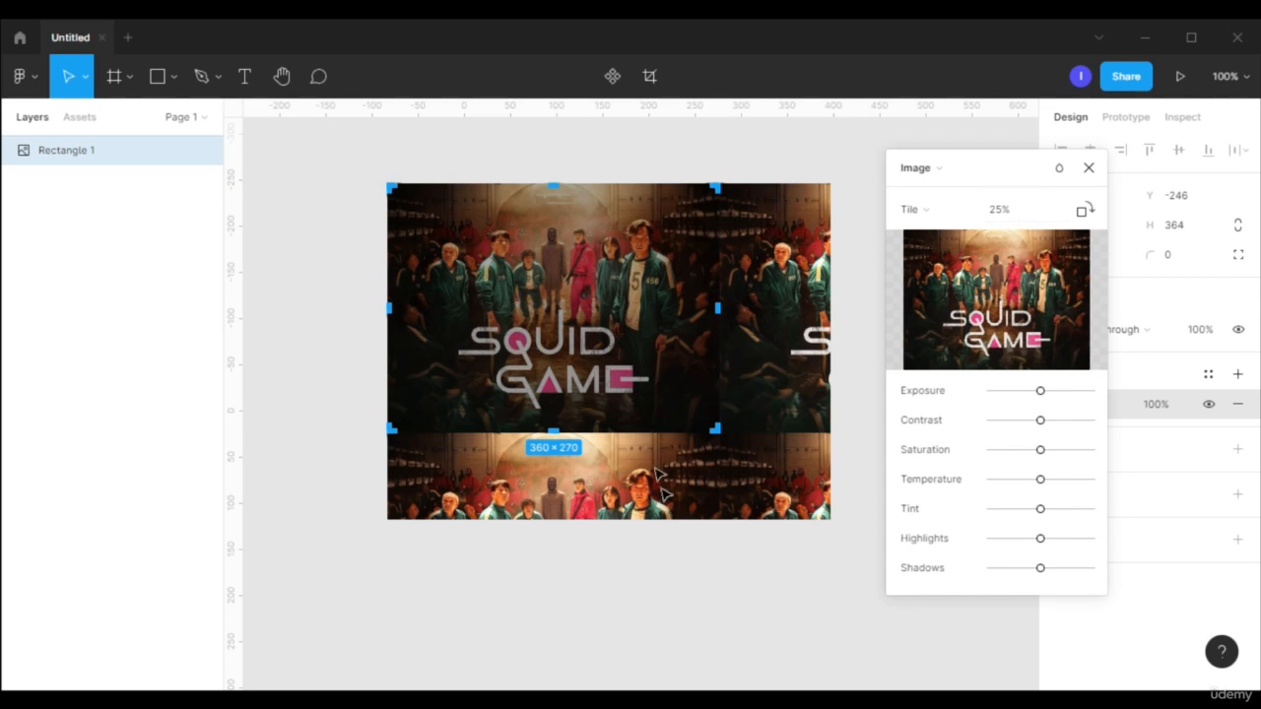
# - Enlarge the tiled rectangle downward and sideways to about 1267 × 1177 so the image repeats across it
pyautogui.click(698, 465)
pyautogui.moveTo(678, 519); pyautogui.dragTo(636, 672)
pyautogui.moveTo(619, 595); pyautogui.dragTo(617, 685)
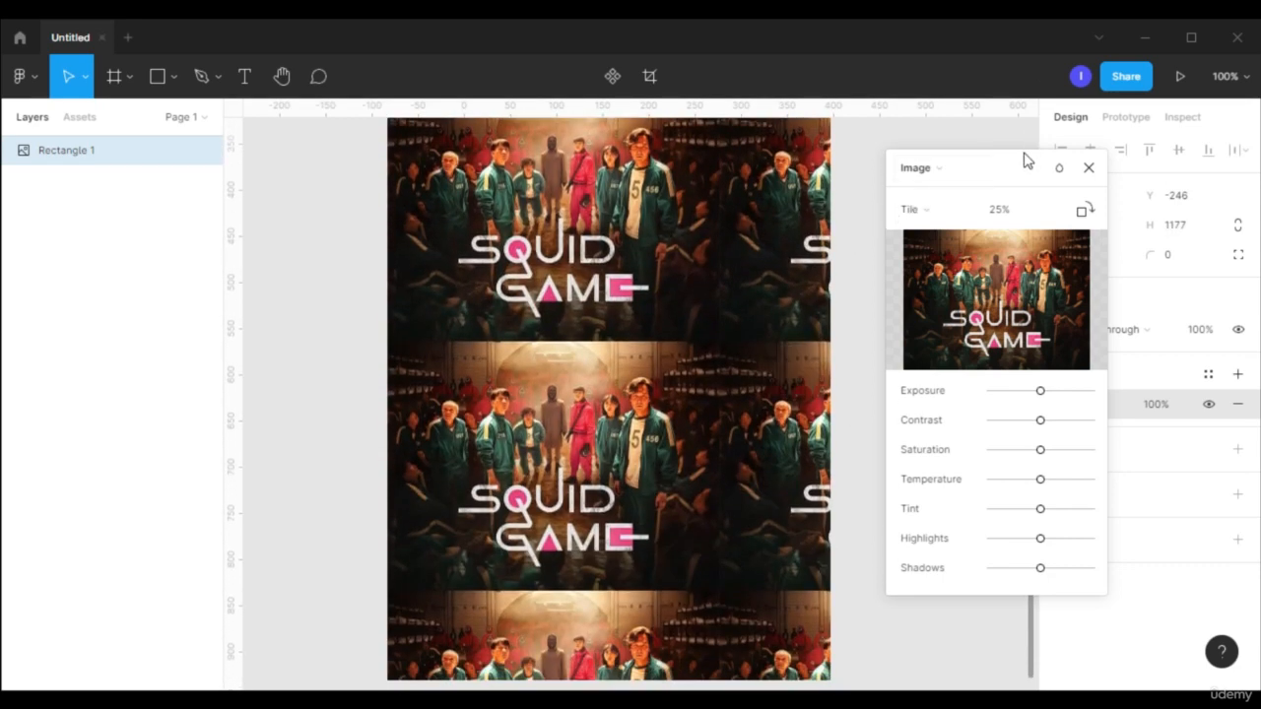
pyautogui.moveTo(1019, 174); pyautogui.dragTo(1170, 245)
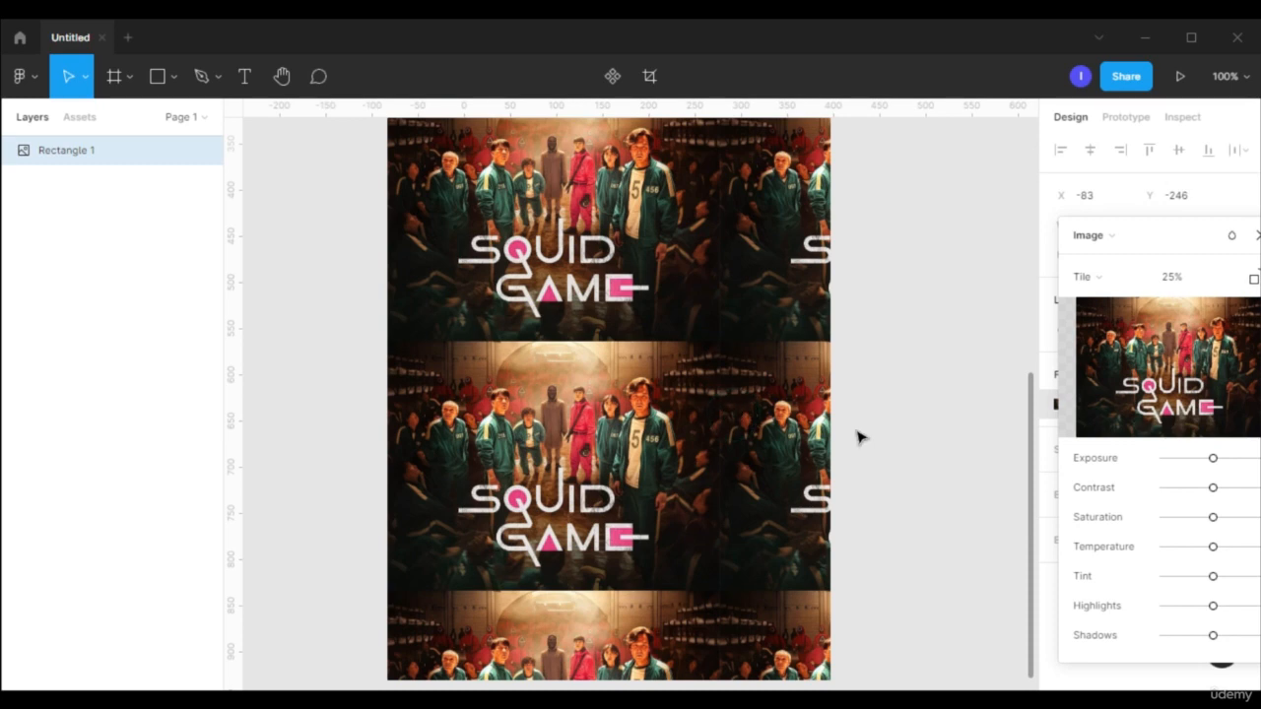
pyautogui.moveTo(867, 441); pyautogui.dragTo(928, 473)
pyautogui.scroll(-5, 853, 431)
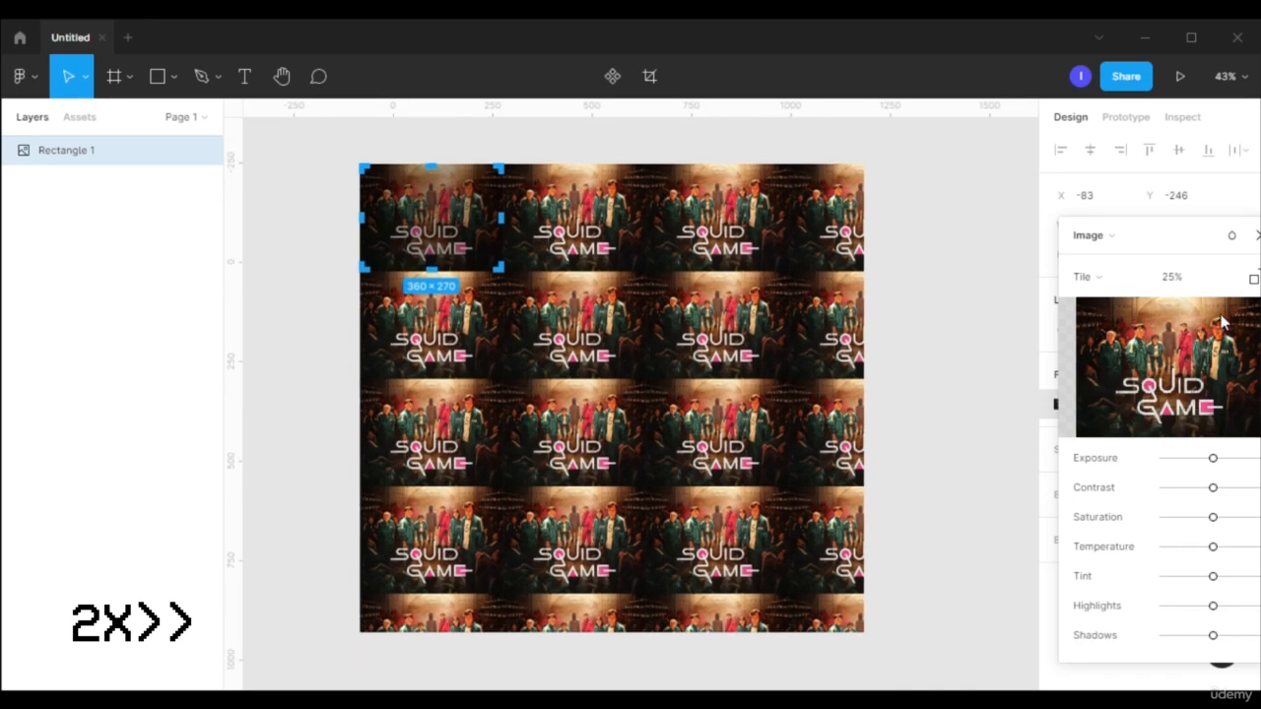
# - Enlarge the repeating tile on the canvas to about 649 × 487, keeping the Tile mode
pyautogui.moveTo(1053, 215); pyautogui.dragTo(904, 180)
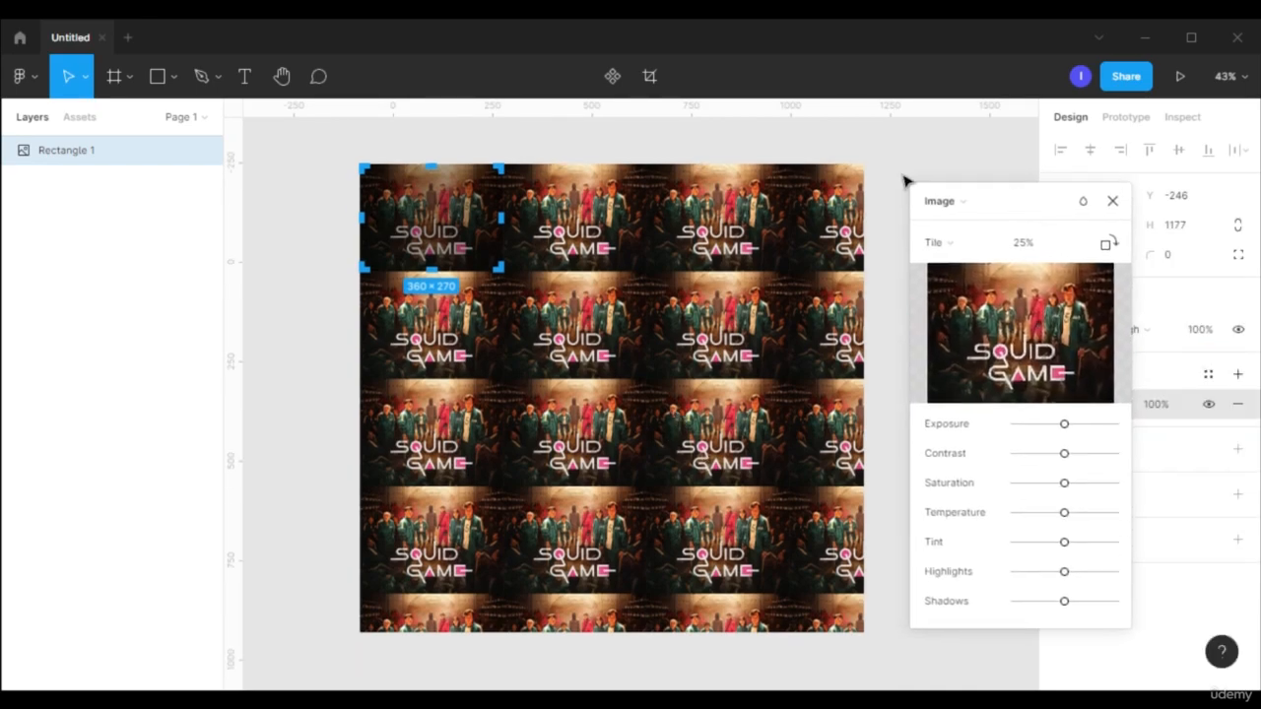
pyautogui.moveTo(492, 267); pyautogui.dragTo(614, 352)
pyautogui.click(966, 247)
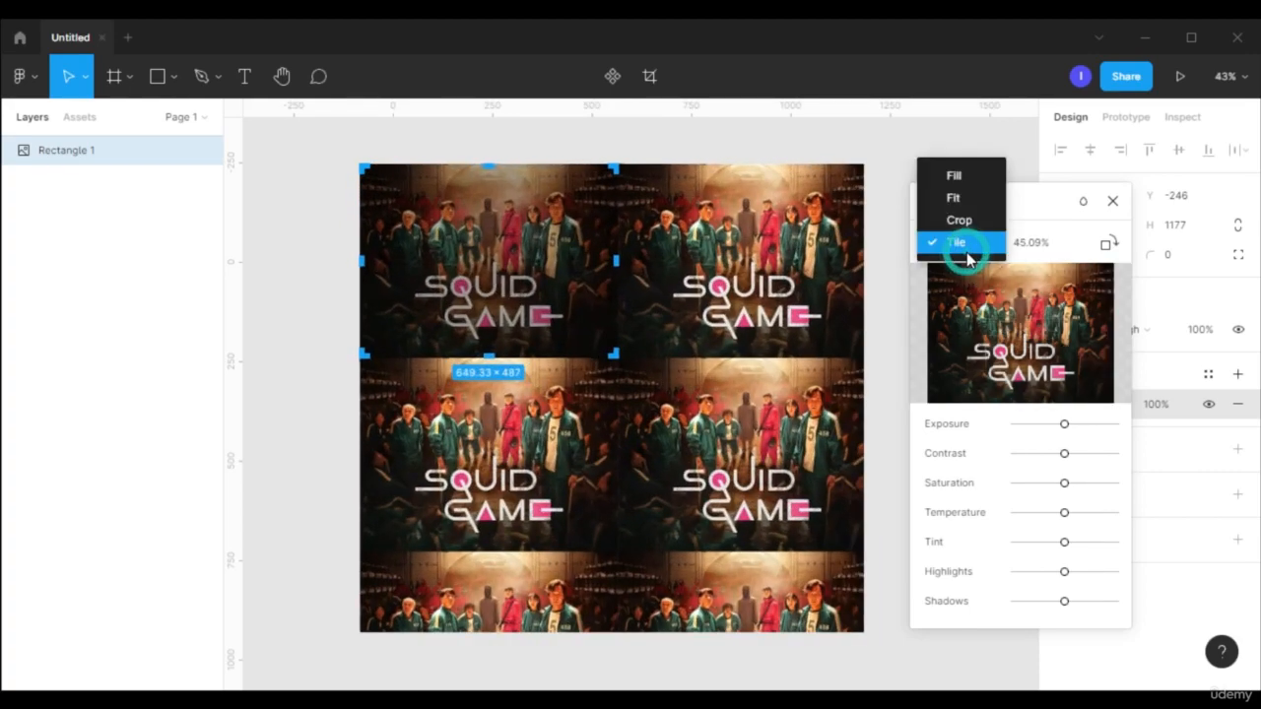
pyautogui.click(968, 244)
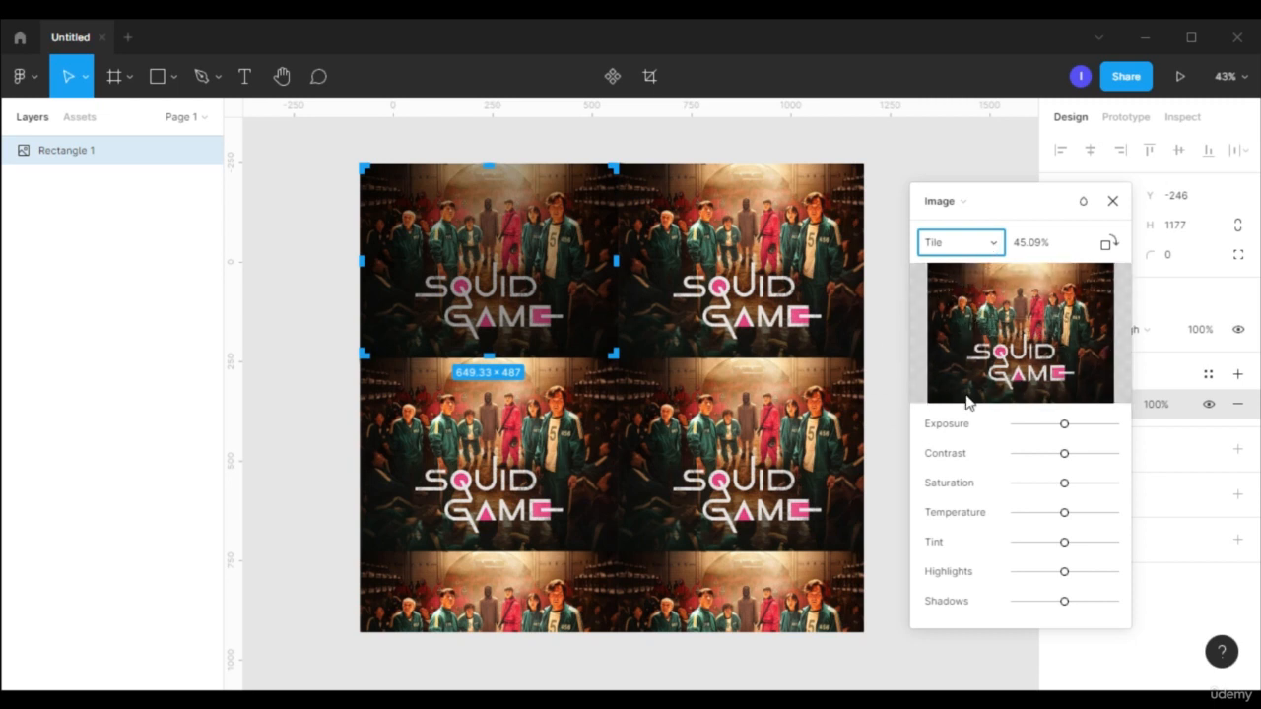
# - Set the image mode back to Fill so one picture covers the rectangle
pyautogui.click(993, 248)
pyautogui.click(957, 170)
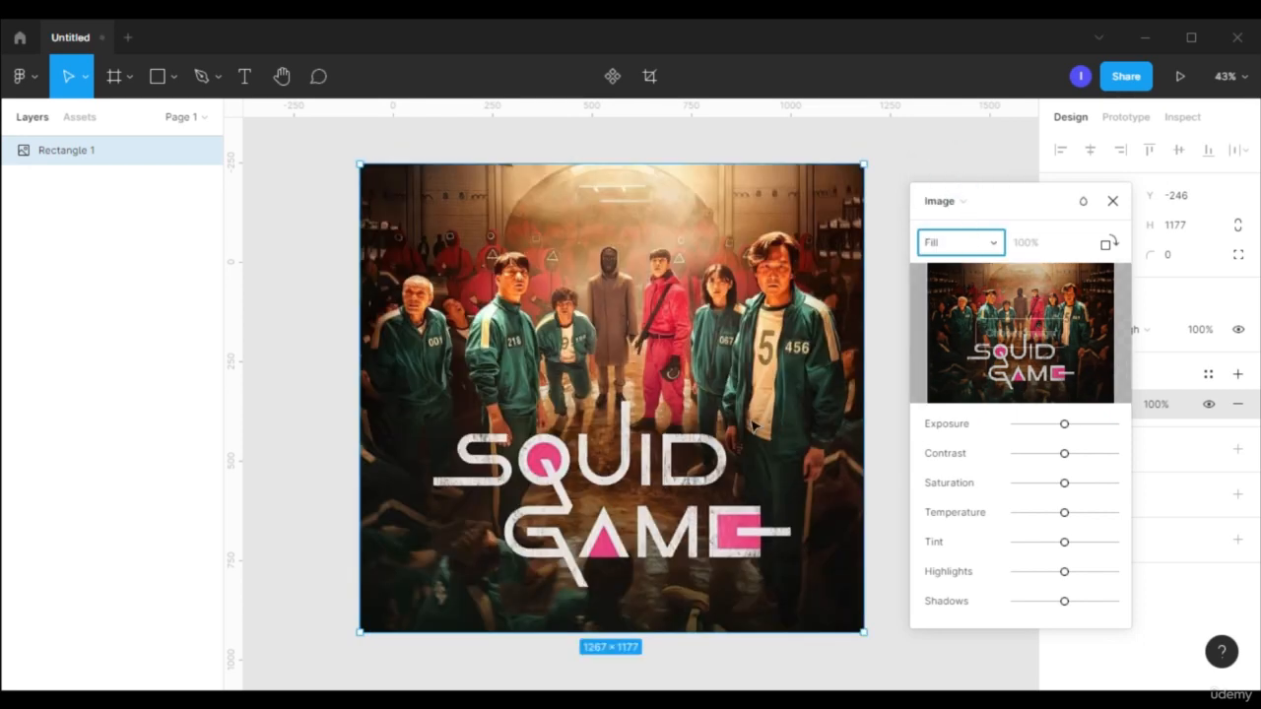
pyautogui.moveTo(1030, 207); pyautogui.dragTo(1007, 182)
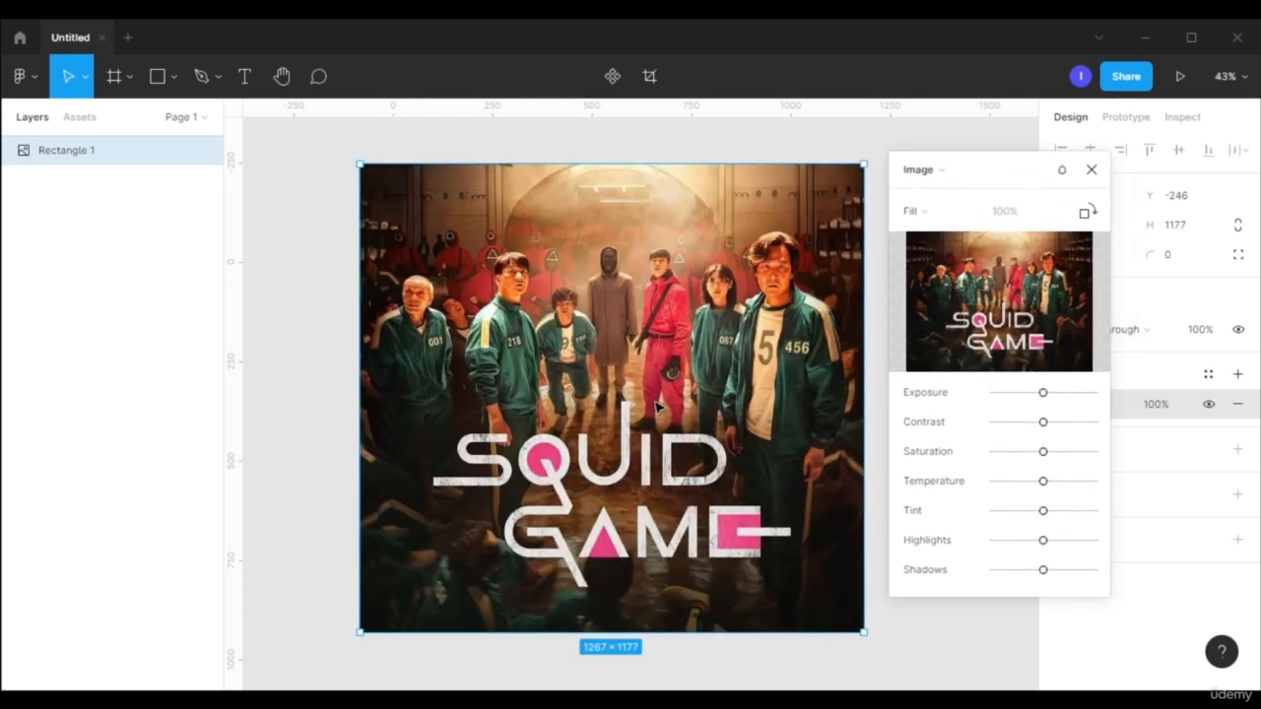
# - Rotate the image fill in 90-degree turns until the picture is upright again
pyautogui.click(1089, 214)
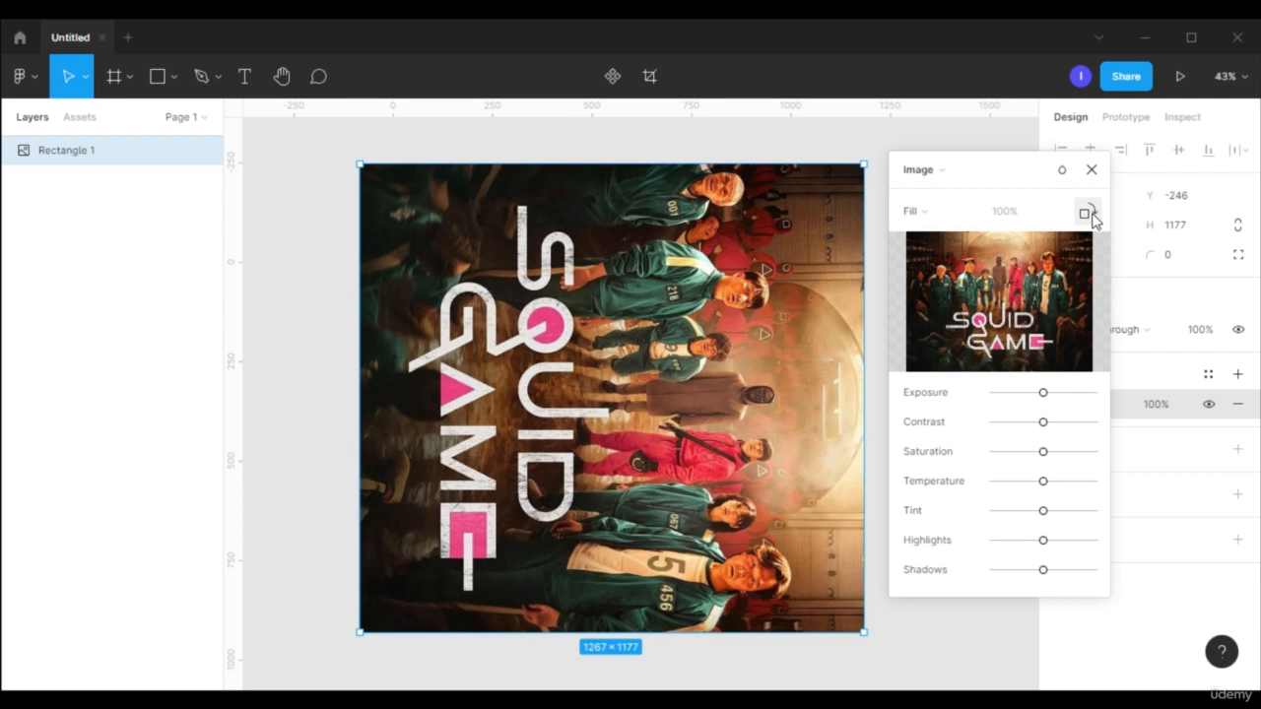
pyautogui.click(1091, 217)
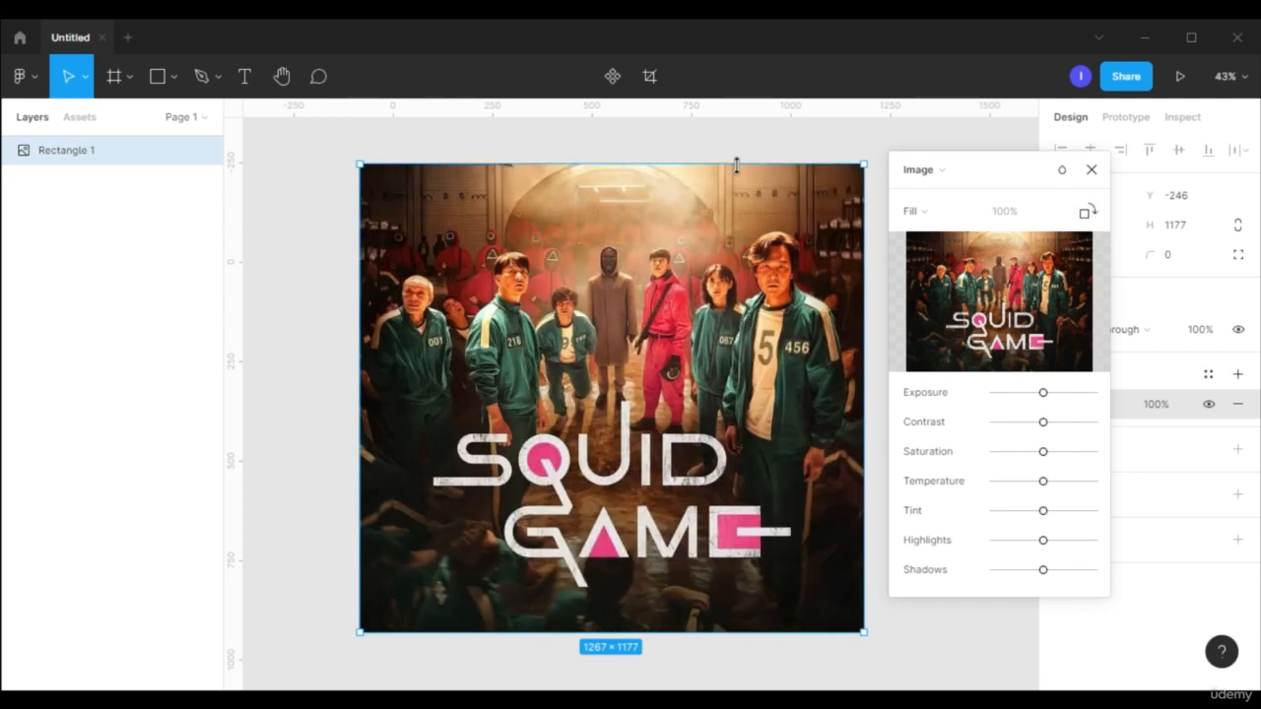
# - Reduce the rectangle's height to about 525 and rotate its image fill in 90-degree turns, ending upright
pyautogui.moveTo(719, 163); pyautogui.dragTo(697, 424)
pyautogui.moveTo(655, 483); pyautogui.dragTo(619, 279)
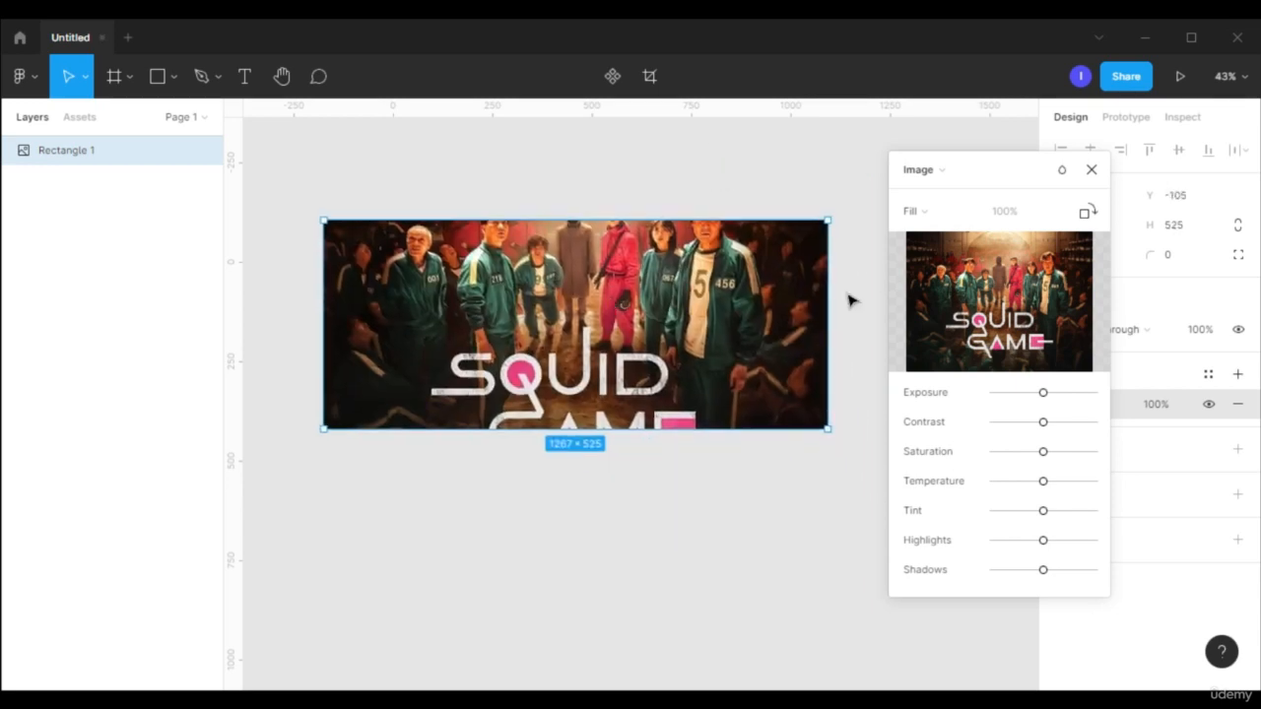
pyautogui.click(1090, 215)
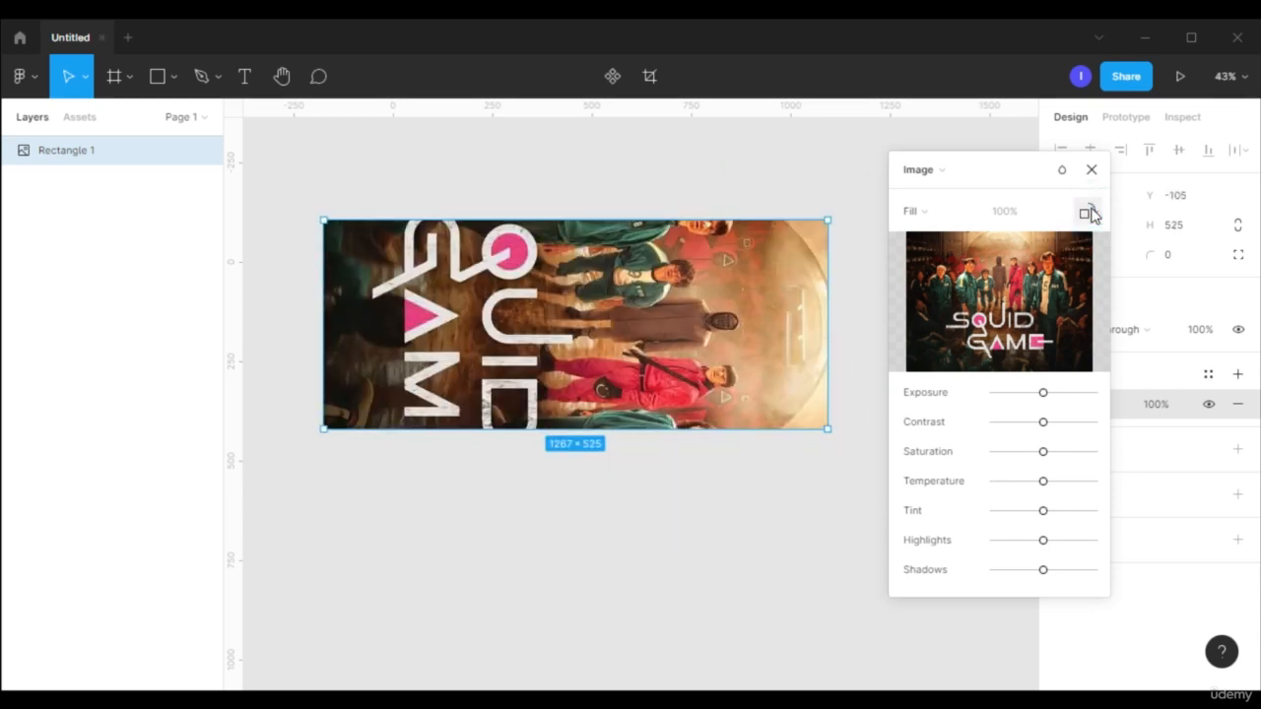
pyautogui.click(1091, 215)
pyautogui.click(1091, 214)
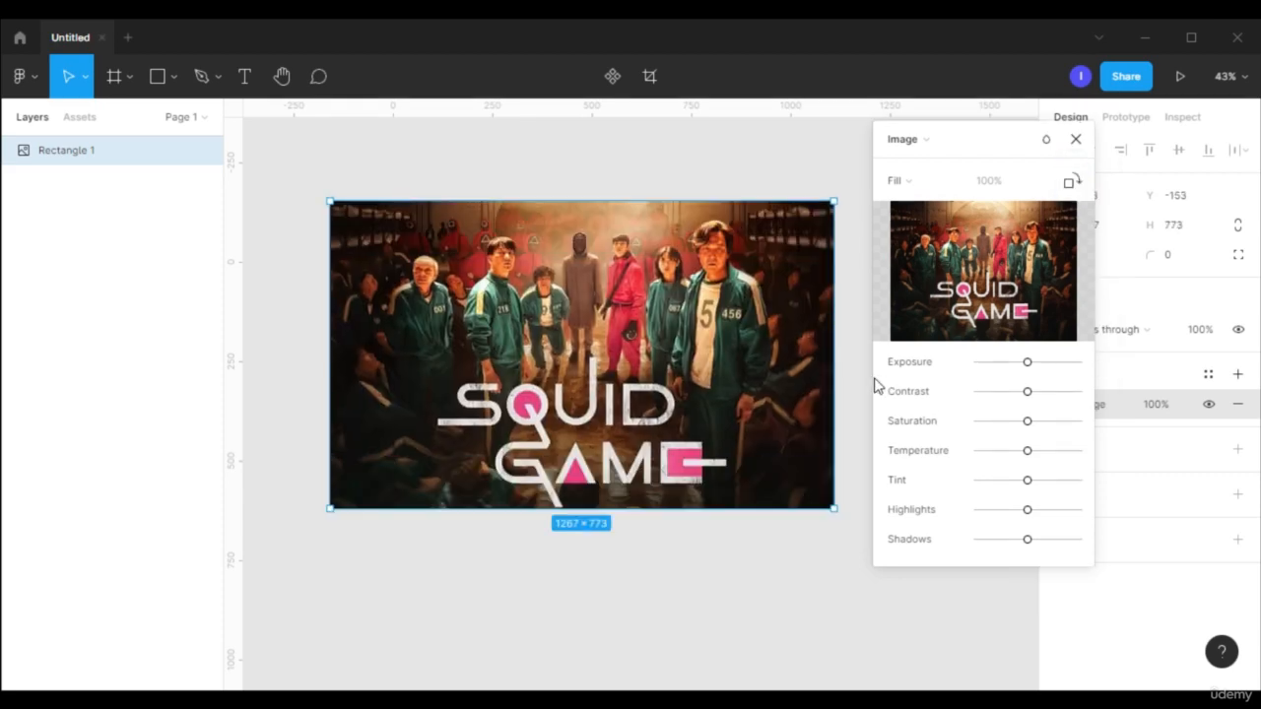
# - Adjust the image fill by lowering exposure, contrast, saturation, temperature and tint and slightly raising highlights and shadows, leaving the rectangle deselected
pyautogui.moveTo(1027, 362); pyautogui.dragTo(1011, 421)
pyautogui.click(1025, 391)
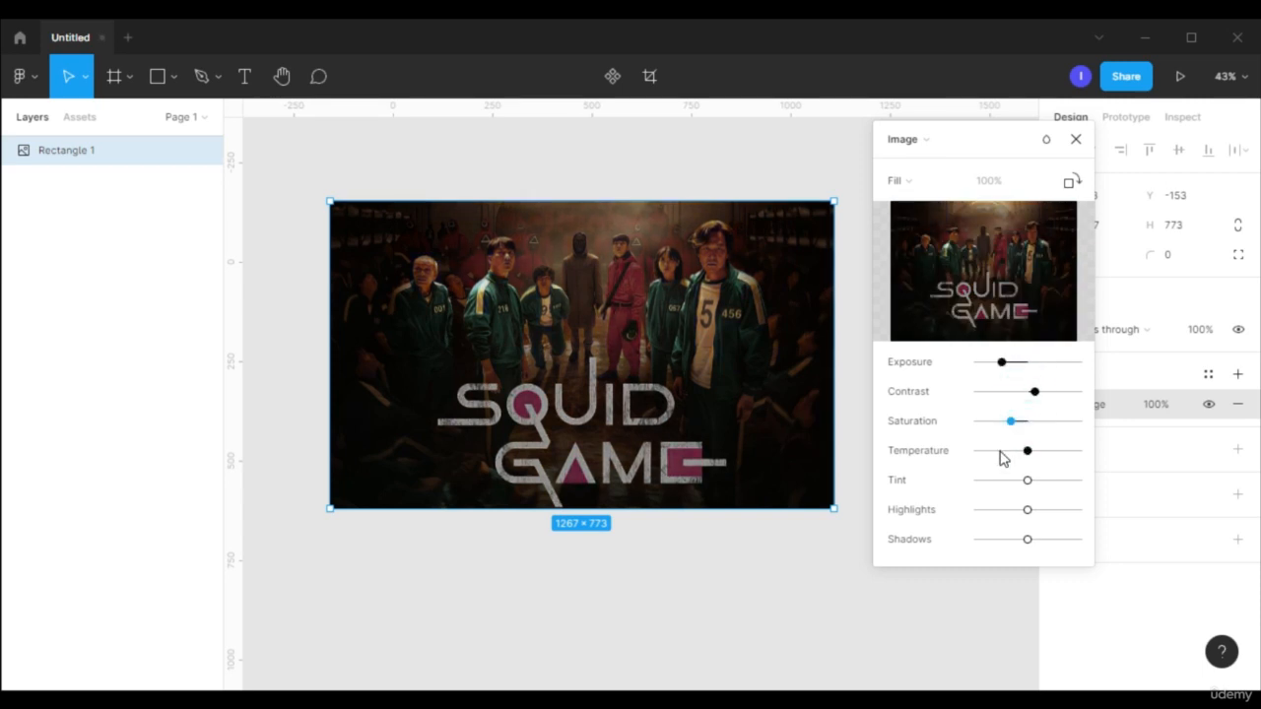
pyautogui.click(1001, 450)
pyautogui.click(1018, 480)
pyautogui.click(1002, 509)
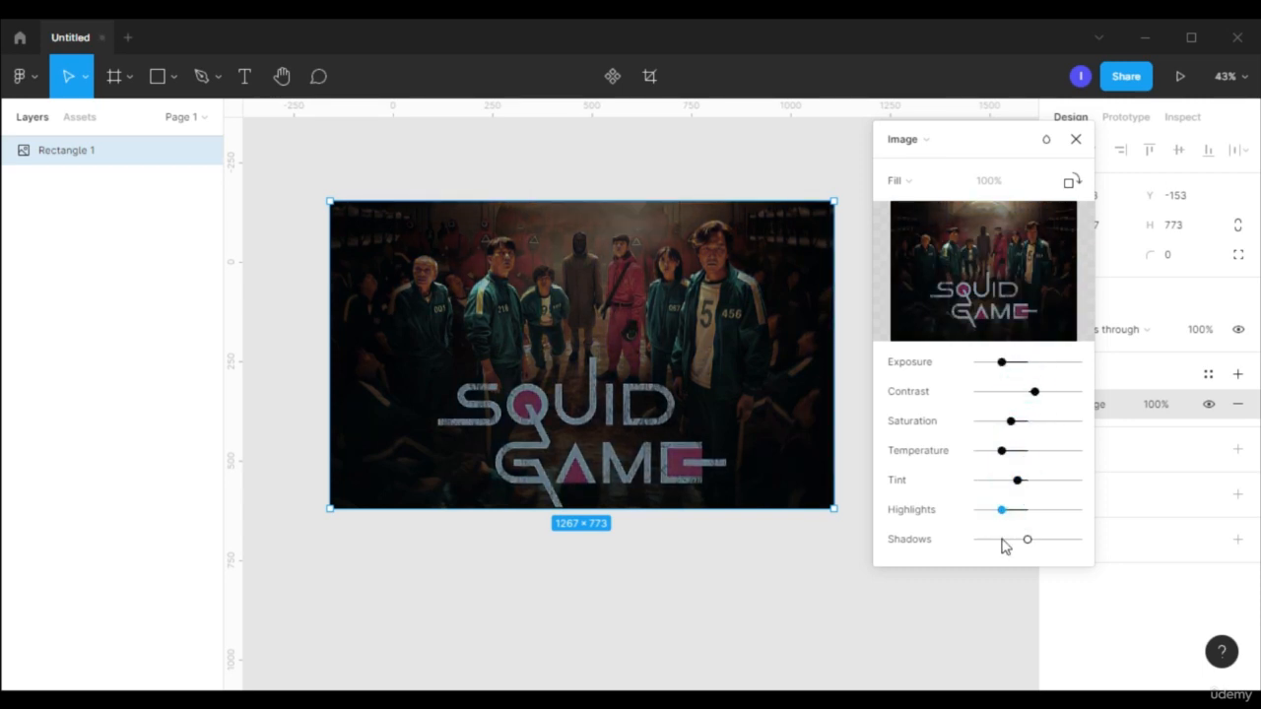
pyautogui.click(1003, 539)
pyautogui.click(1000, 451)
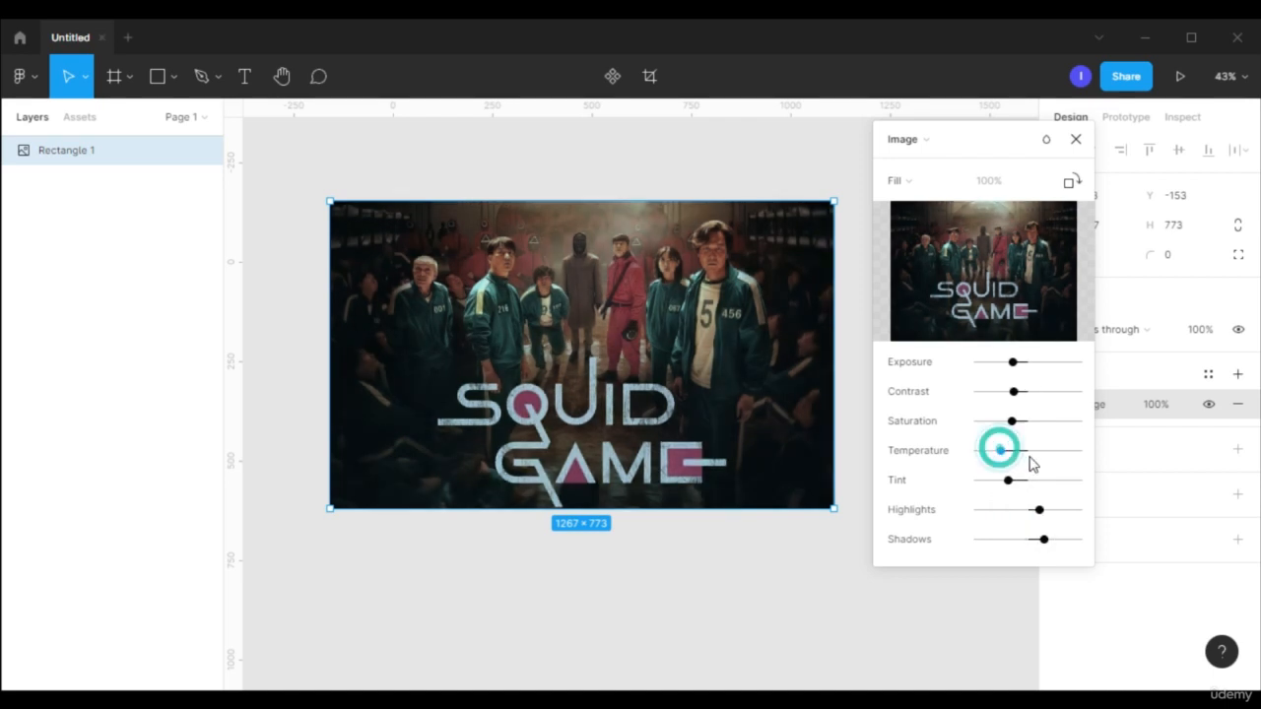
pyautogui.moveTo(1030, 454); pyautogui.dragTo(1021, 486)
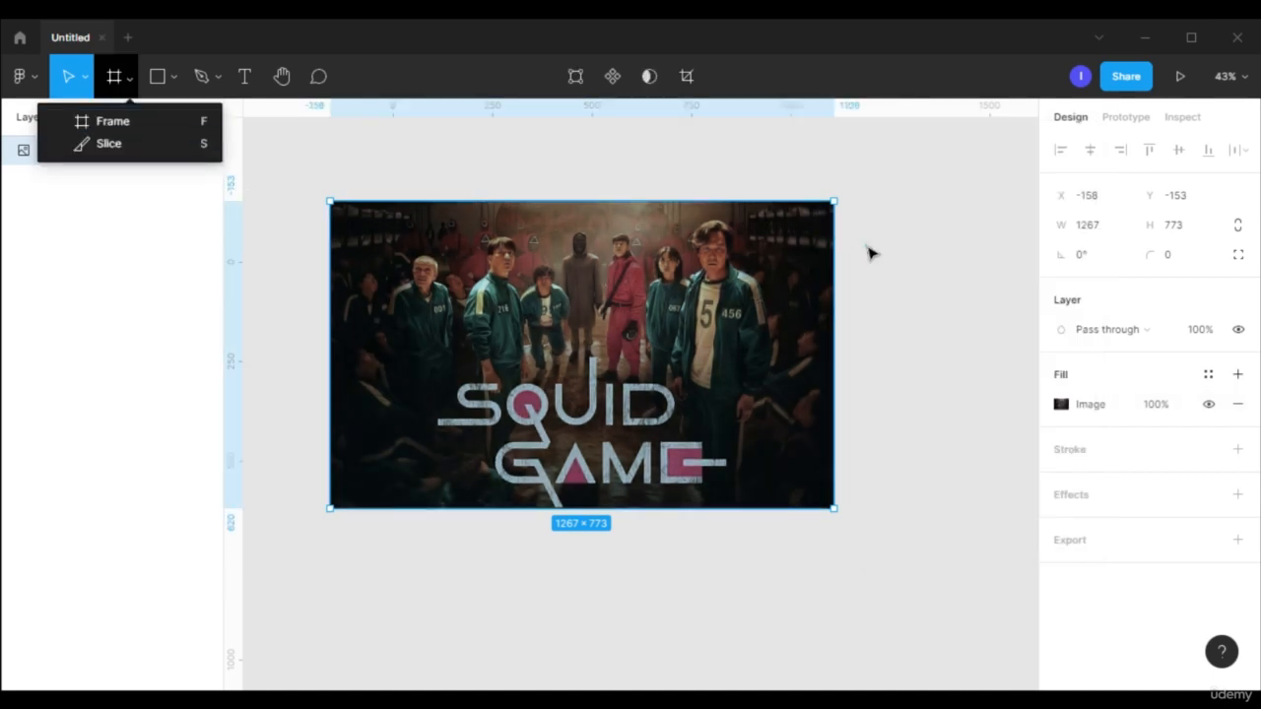
pyautogui.click(868, 252)
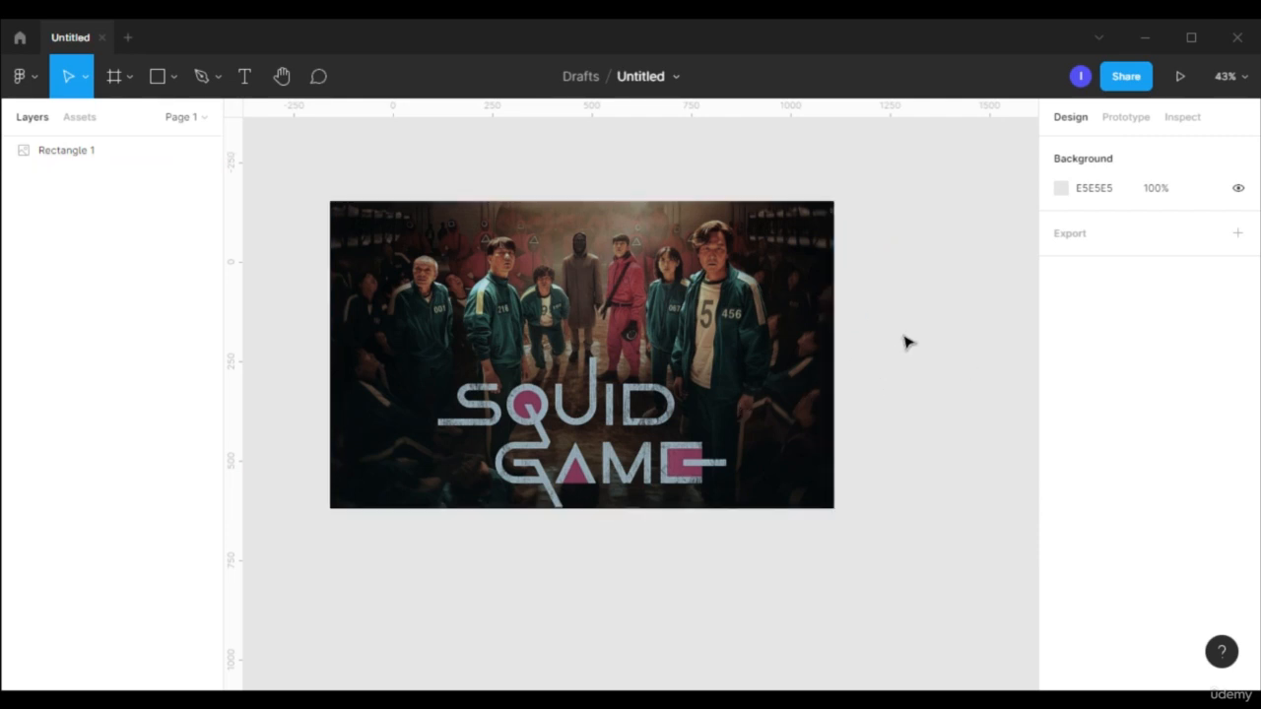
# - Create a frame from the 1440 × 1024 Desktop preset and move the image rectangle inside it
pyautogui.click(161, 79)
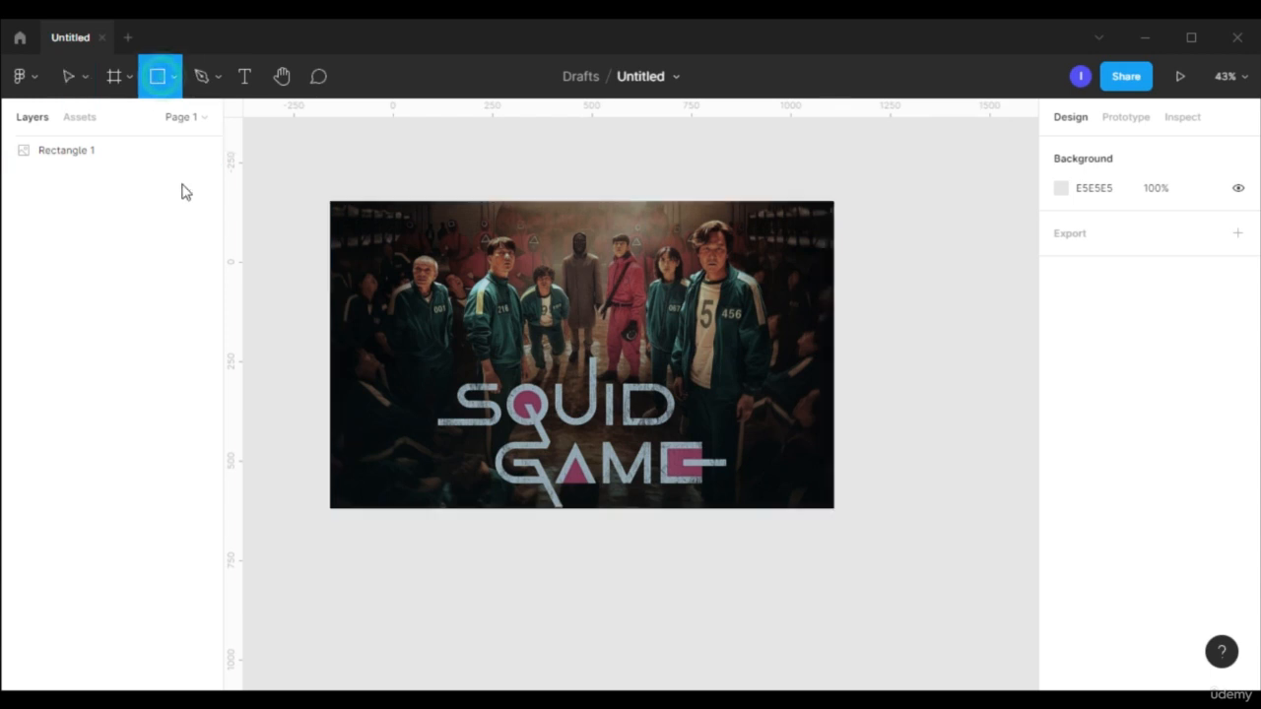
pyautogui.click(123, 77)
pyautogui.click(153, 121)
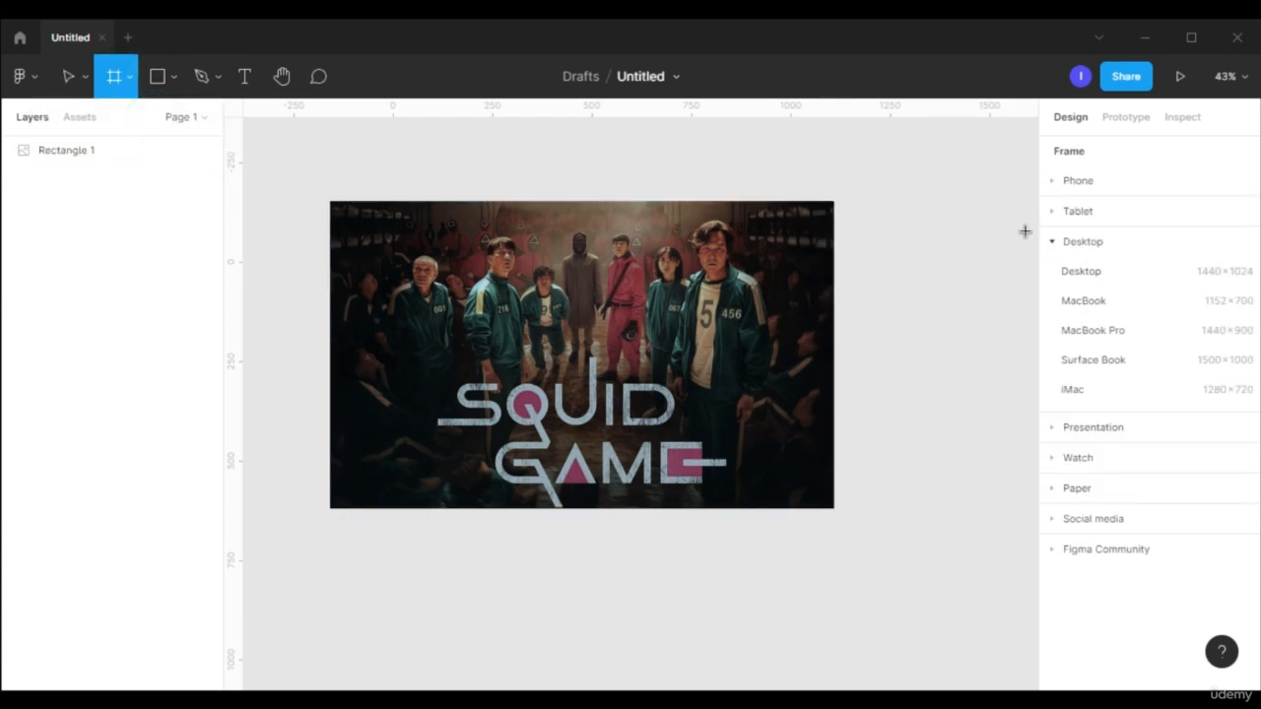
pyautogui.click(1081, 275)
pyautogui.moveTo(841, 410); pyautogui.dragTo(791, 360)
pyautogui.moveTo(544, 378); pyautogui.dragTo(876, 350)
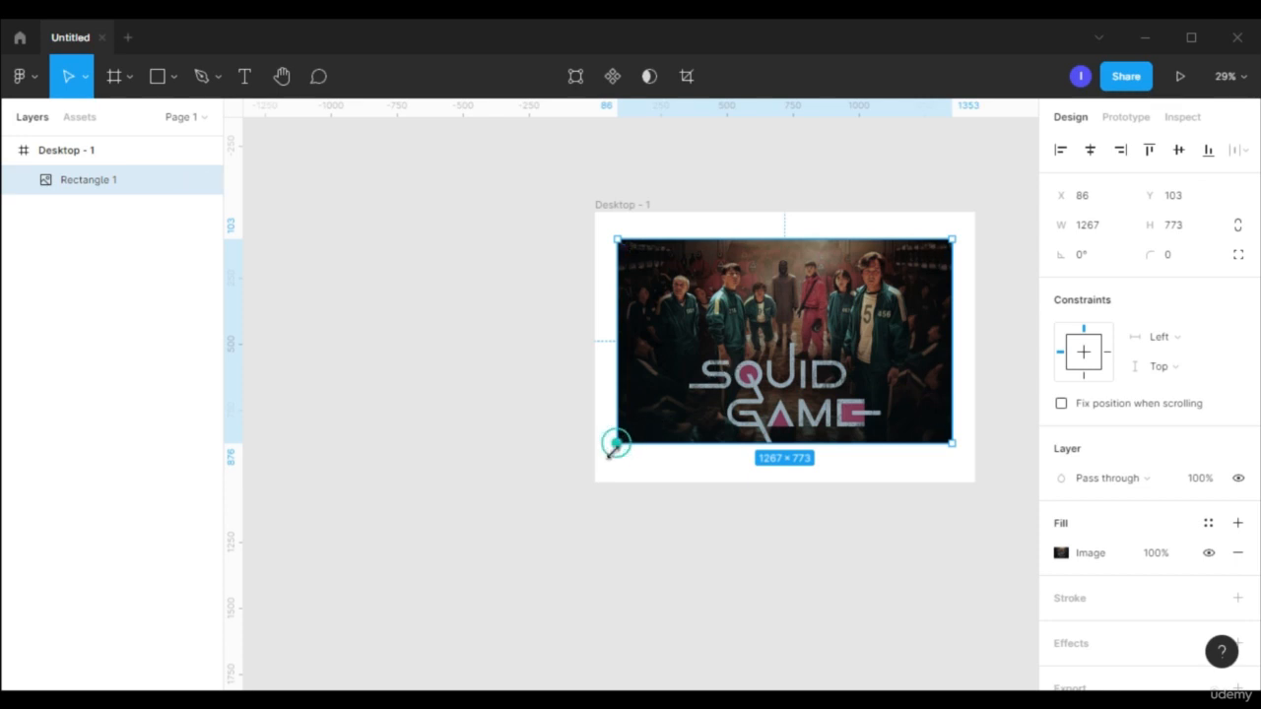
# - Stretch the image rectangle to cover the whole frame at 1440 × 1024 and reposition the frame on the canvas
pyautogui.moveTo(617, 444); pyautogui.dragTo(600, 483)
pyautogui.moveTo(952, 239); pyautogui.dragTo(975, 213)
pyautogui.moveTo(735, 278)
pyautogui.mouseDown()
pyautogui.moveTo(666, 271)
pyautogui.moveTo(735, 278)
pyautogui.mouseUp()
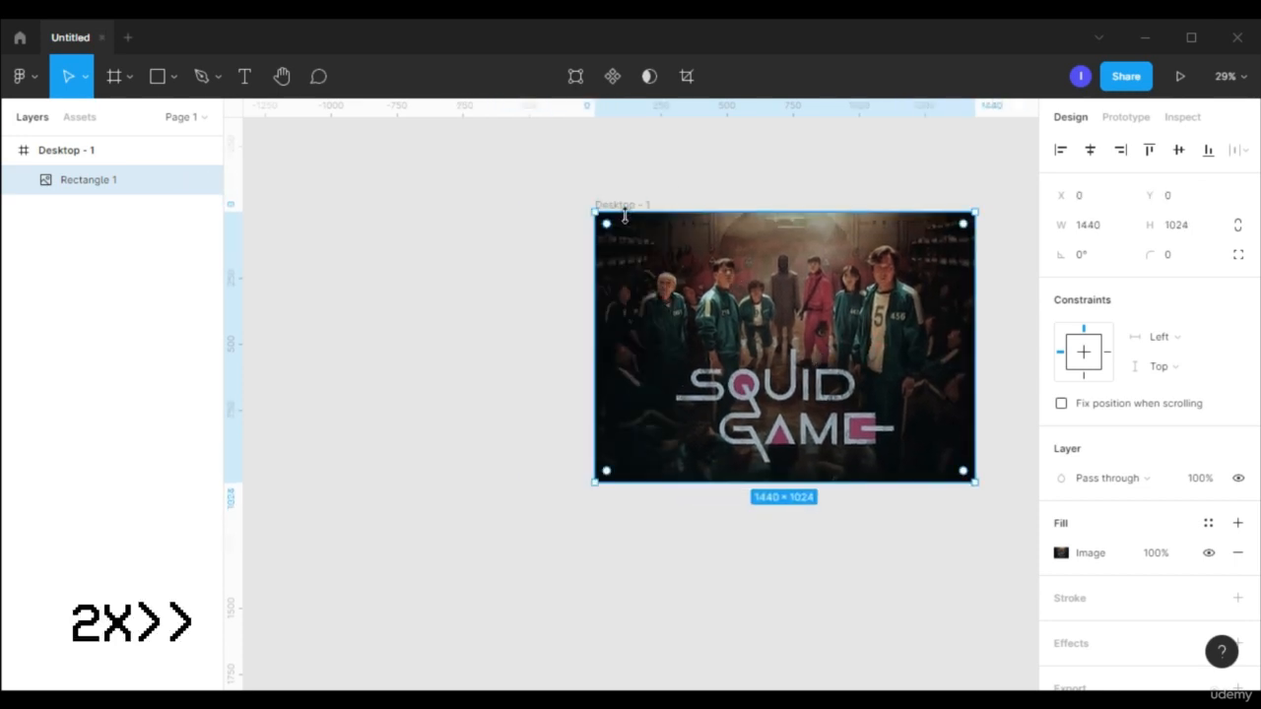
pyautogui.moveTo(624, 206); pyautogui.dragTo(460, 222)
# - Draw a circle about 171 × 171 in the frame's upper-left corner and a triangle about 350 × 350 left of its centre
pyautogui.click(174, 77)
pyautogui.click(166, 187)
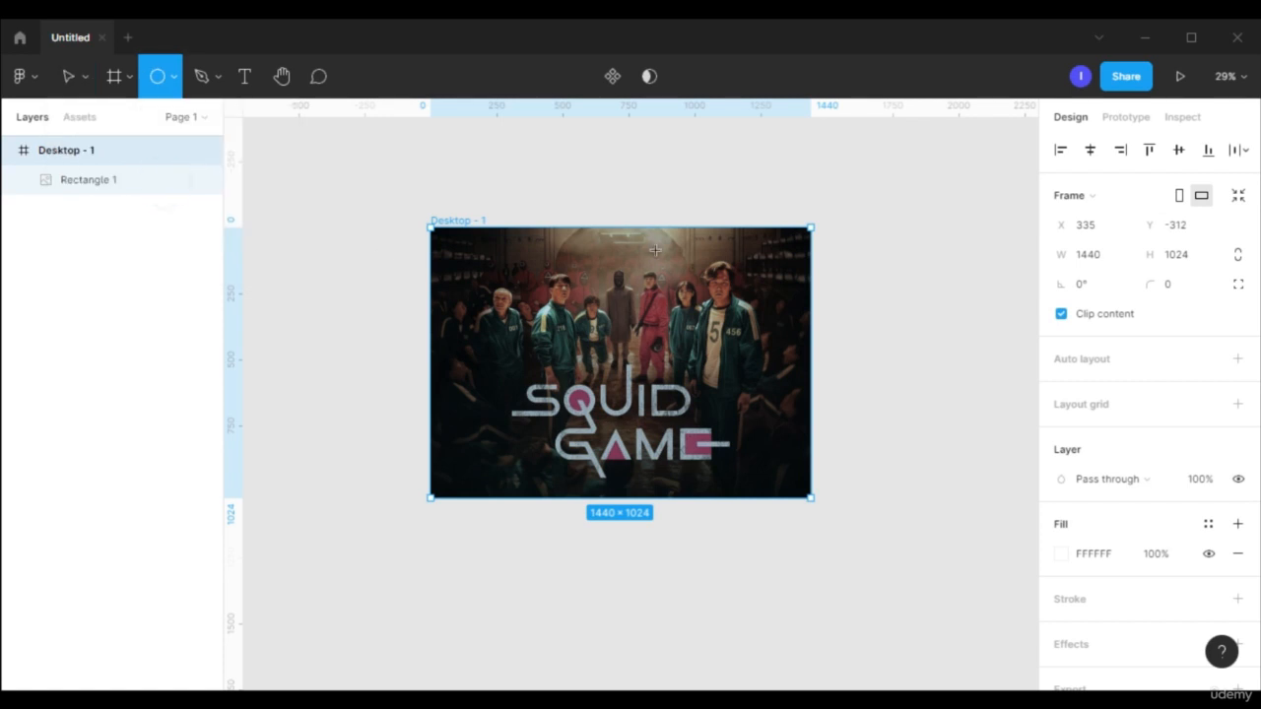
pyautogui.moveTo(667, 288); pyautogui.dragTo(716, 335)
pyautogui.moveTo(677, 297); pyautogui.dragTo(471, 258)
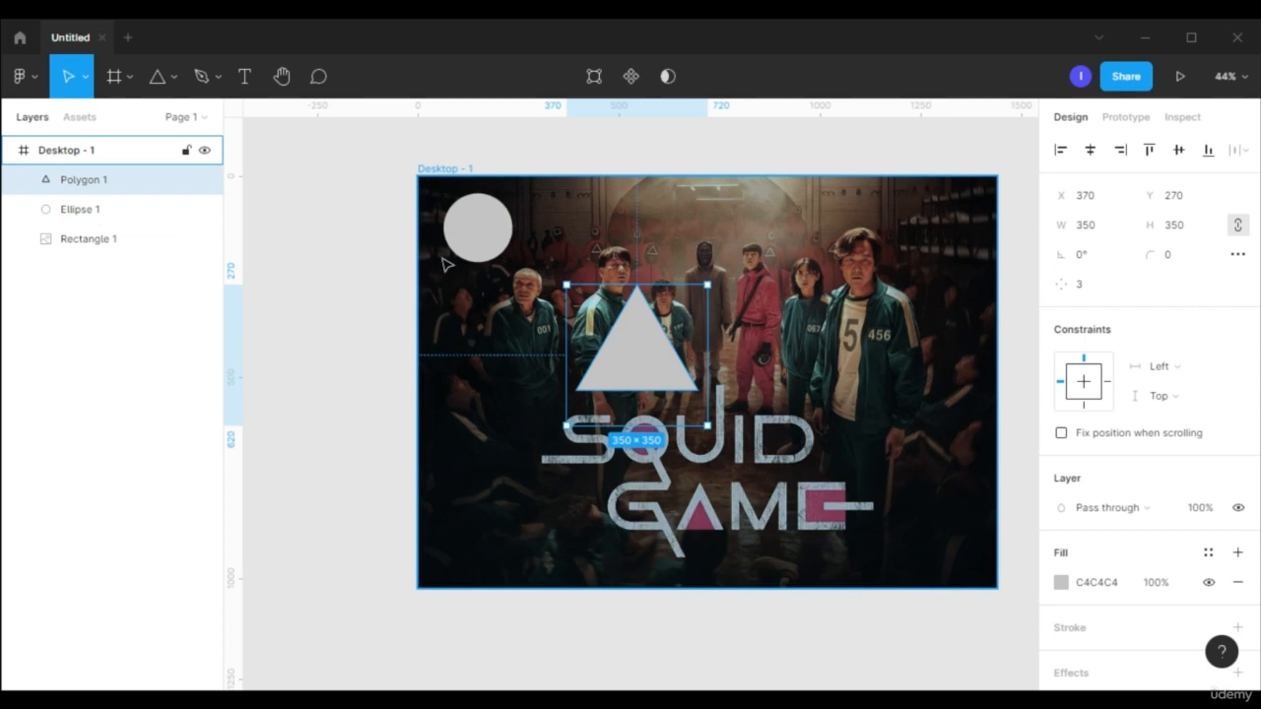
pyautogui.click(483, 241)
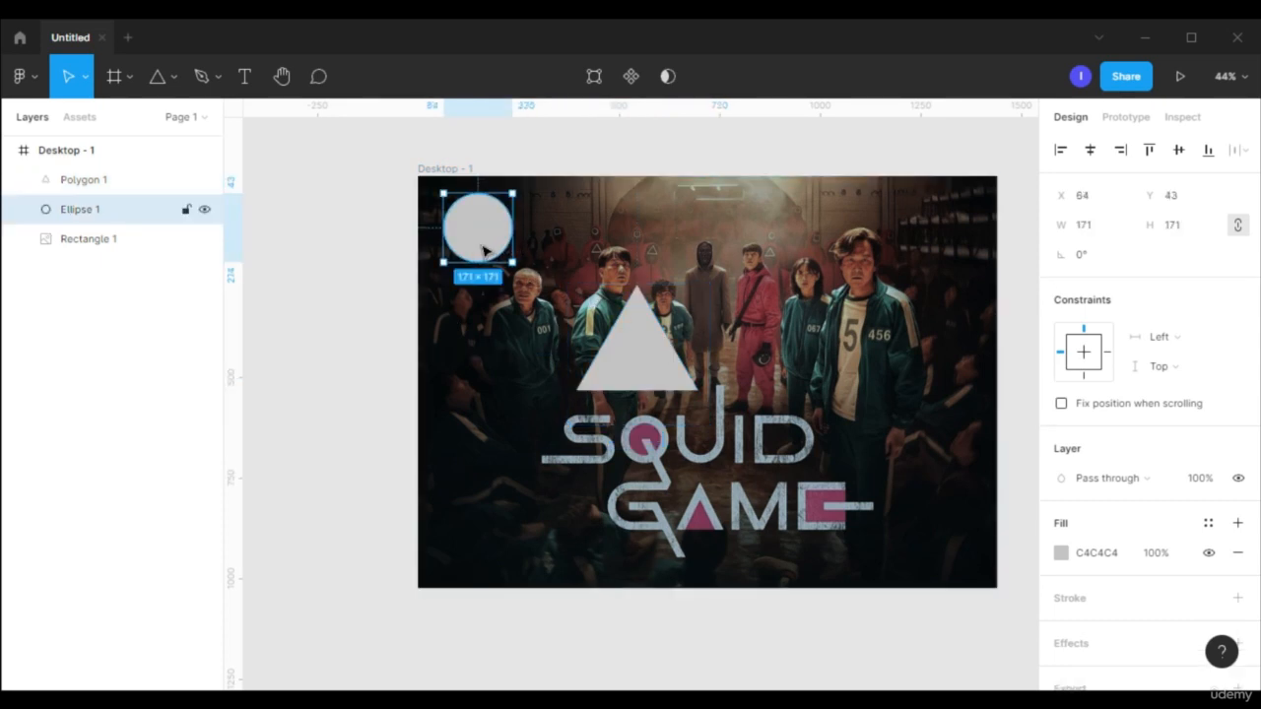
# - Place two portrait photos from Downloads as fills, the man in blue in the circle and the man in red in the triangle
pyautogui.click(175, 79)
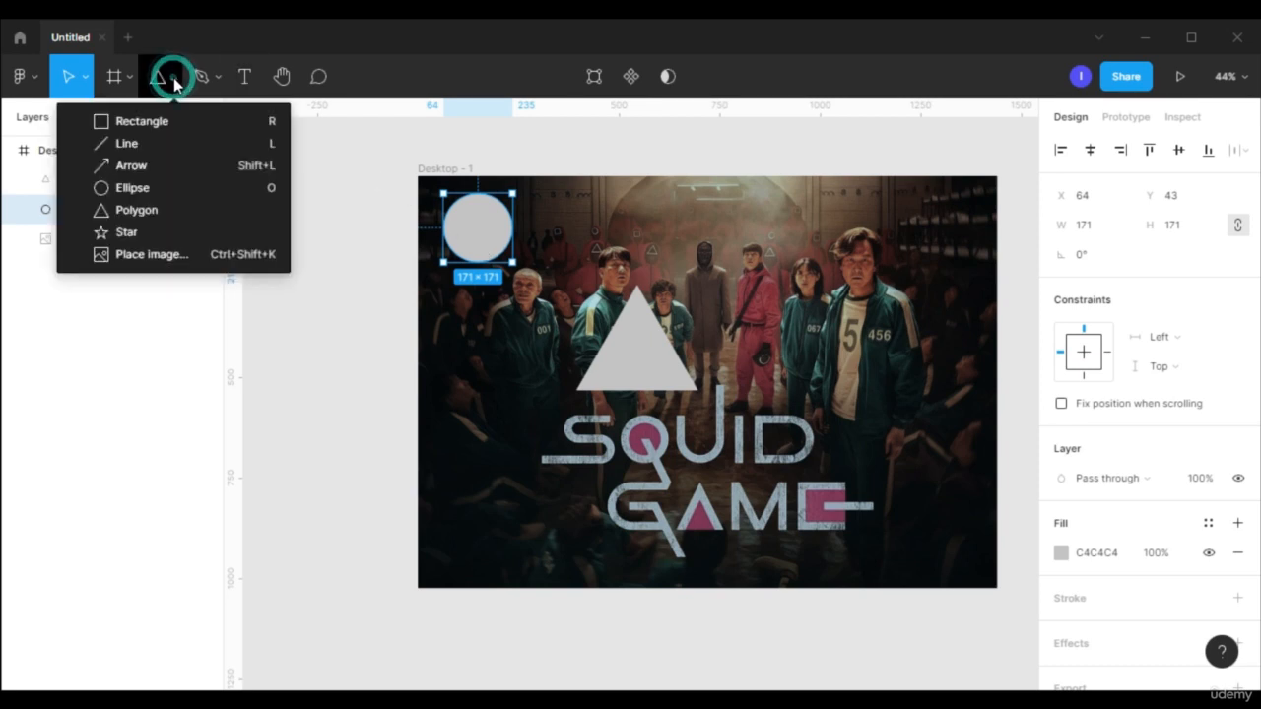
pyautogui.click(167, 258)
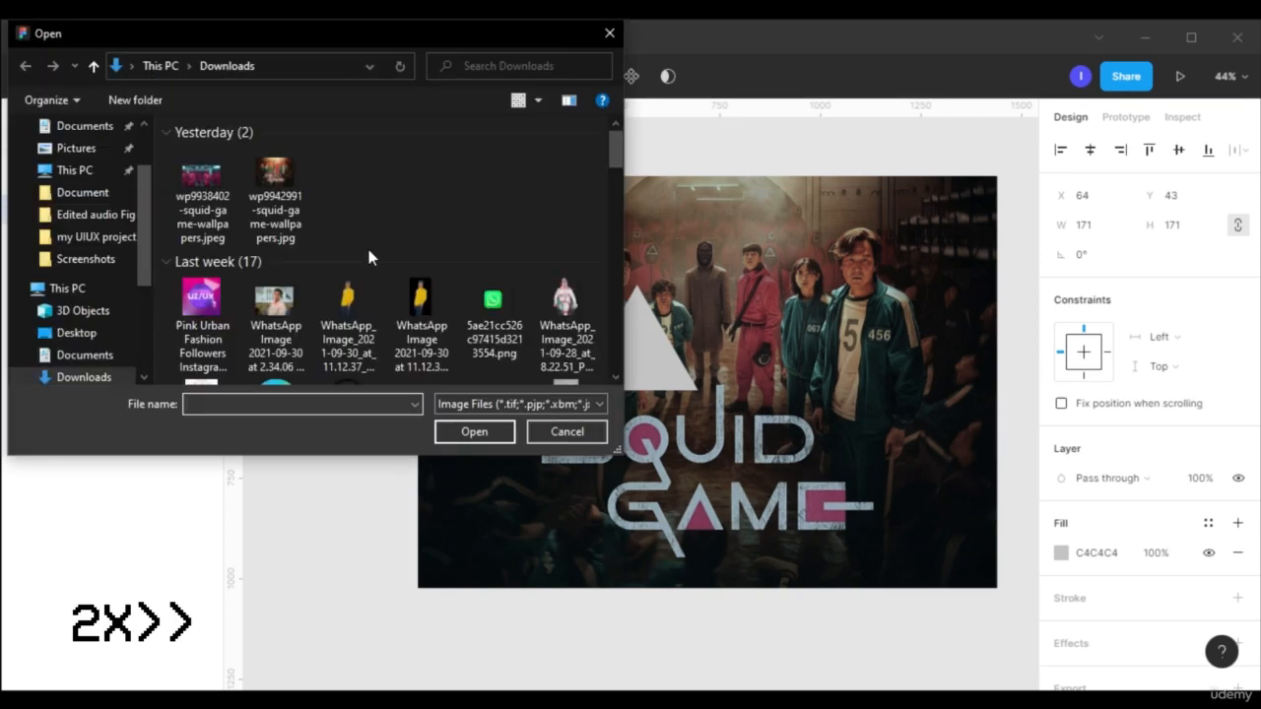
pyautogui.scroll(-3, 414, 229)
pyautogui.scroll(3, 413, 229)
pyautogui.click(422, 296)
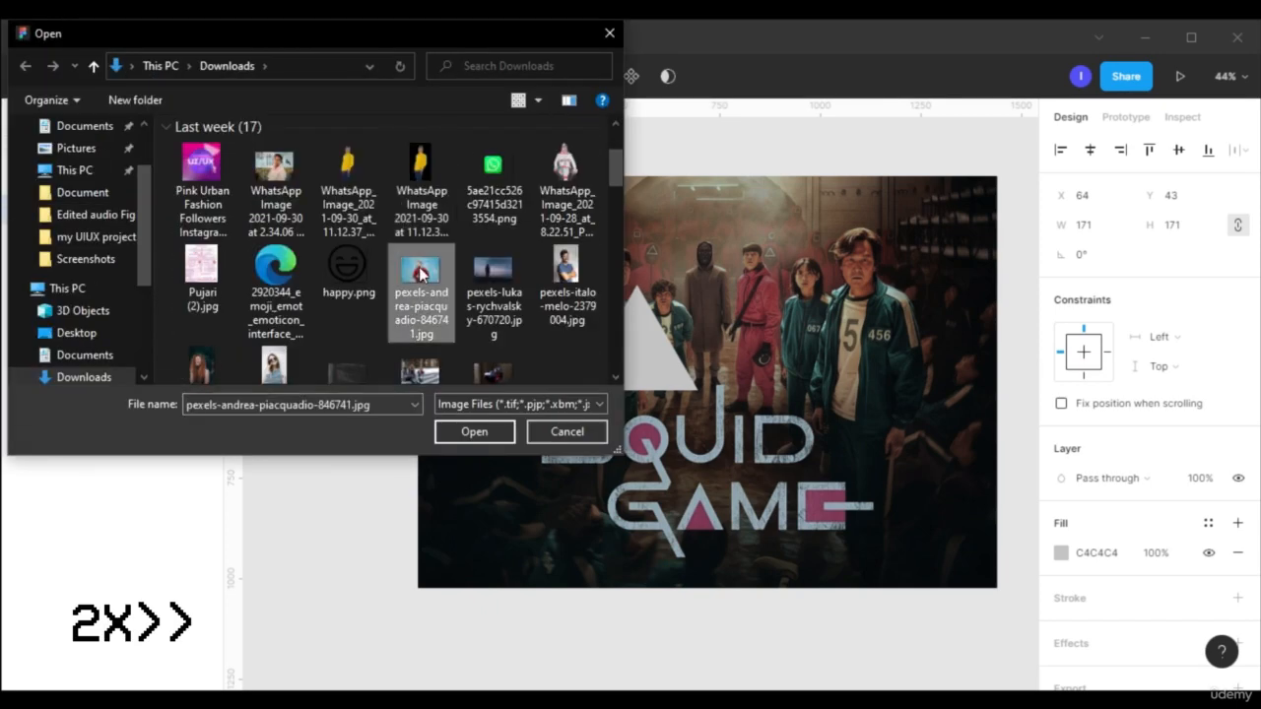
pyautogui.keyDown('ctrl'); pyautogui.click(567, 296); pyautogui.keyUp('ctrl')
pyautogui.click(474, 432)
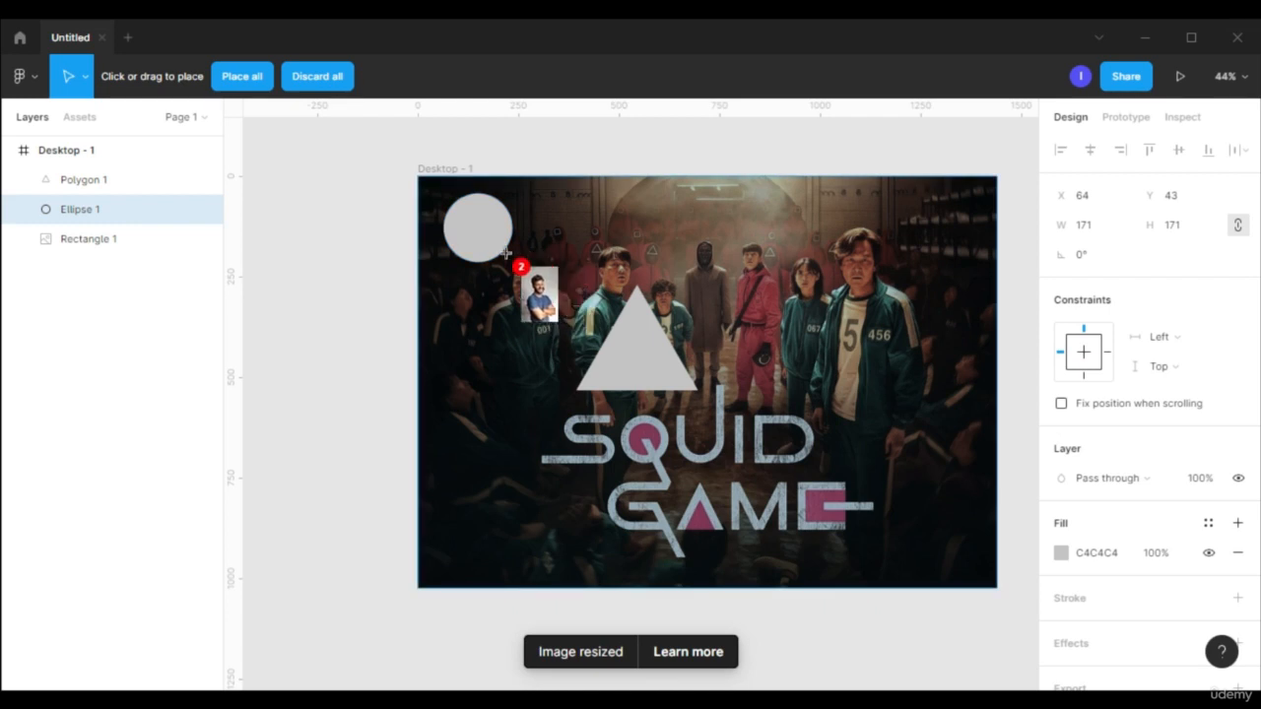
pyautogui.click(486, 222)
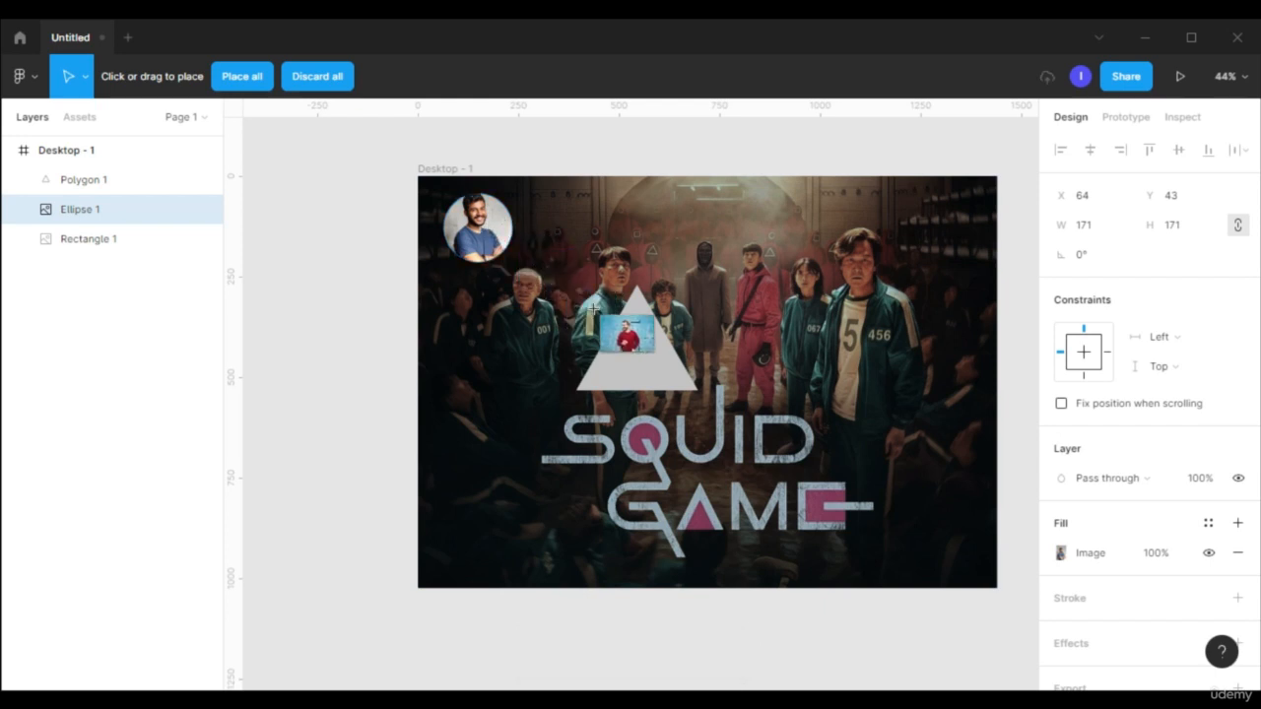
pyautogui.click(628, 356)
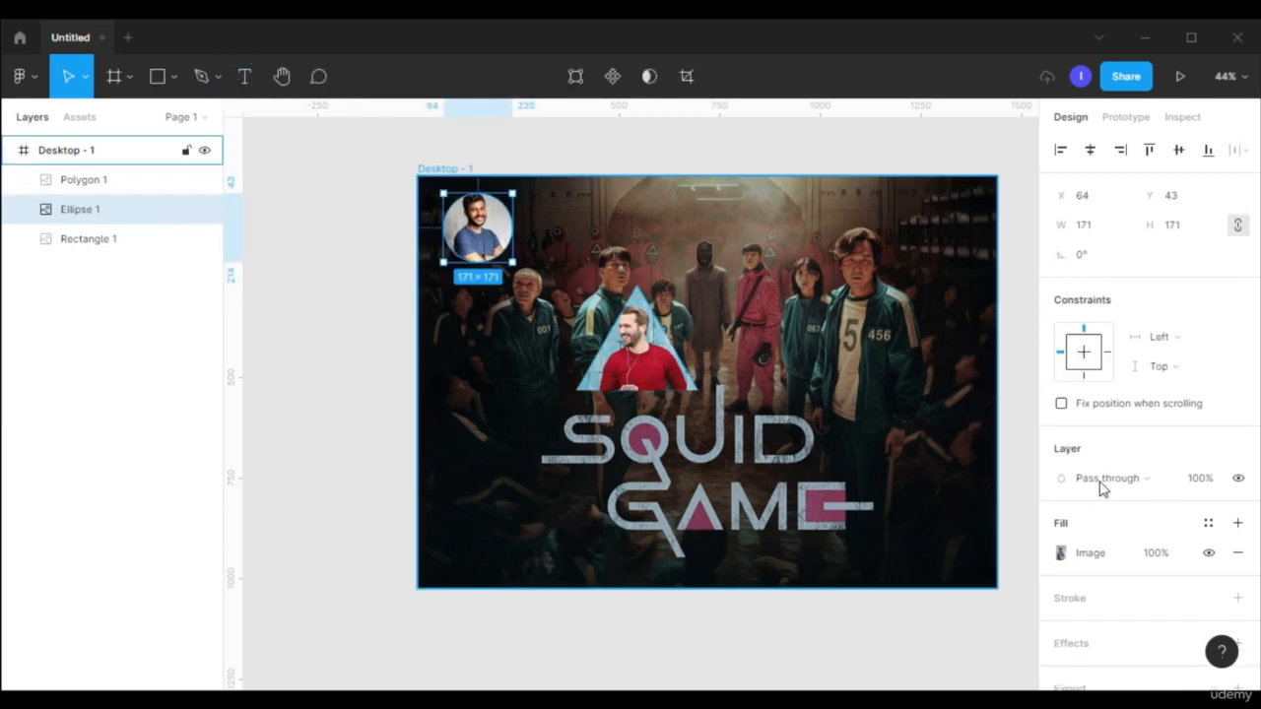
# - Set the circle's image fill to Crop after trying Tile, and shift the photo slightly downward inside the circle
pyautogui.scroll(-2, 1140, 451)
pyautogui.click(1061, 487)
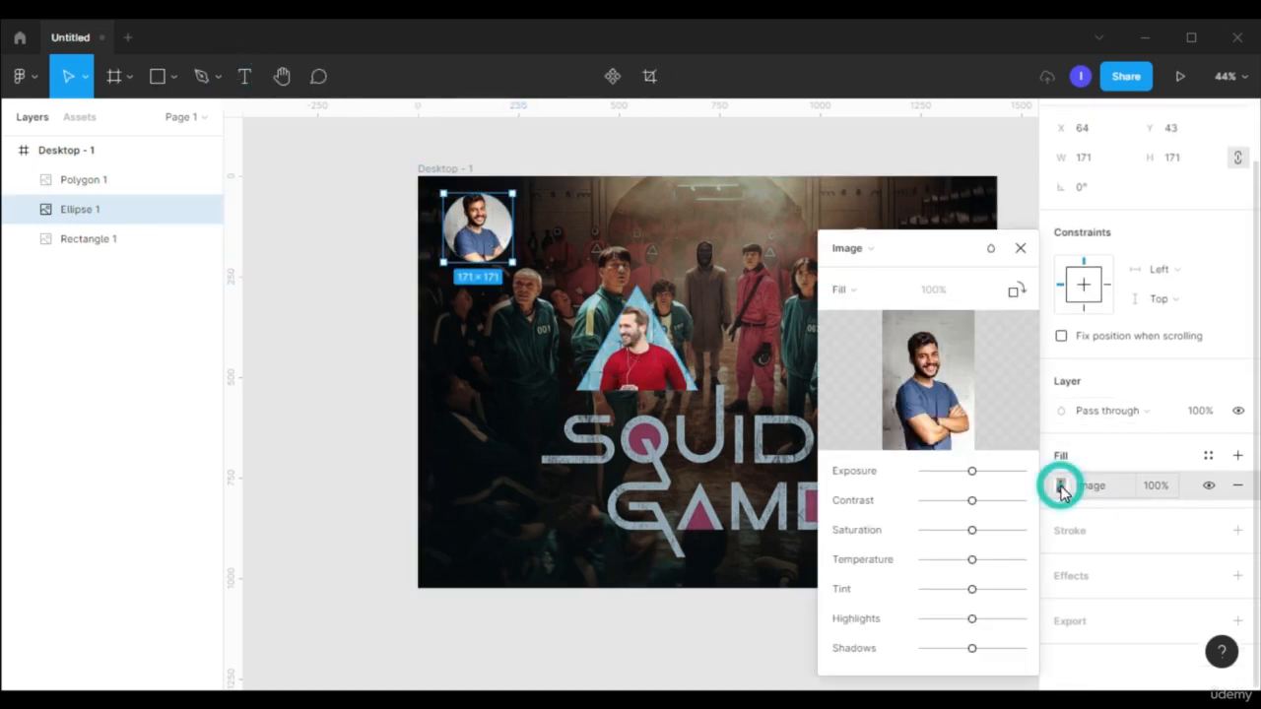
pyautogui.click(879, 296)
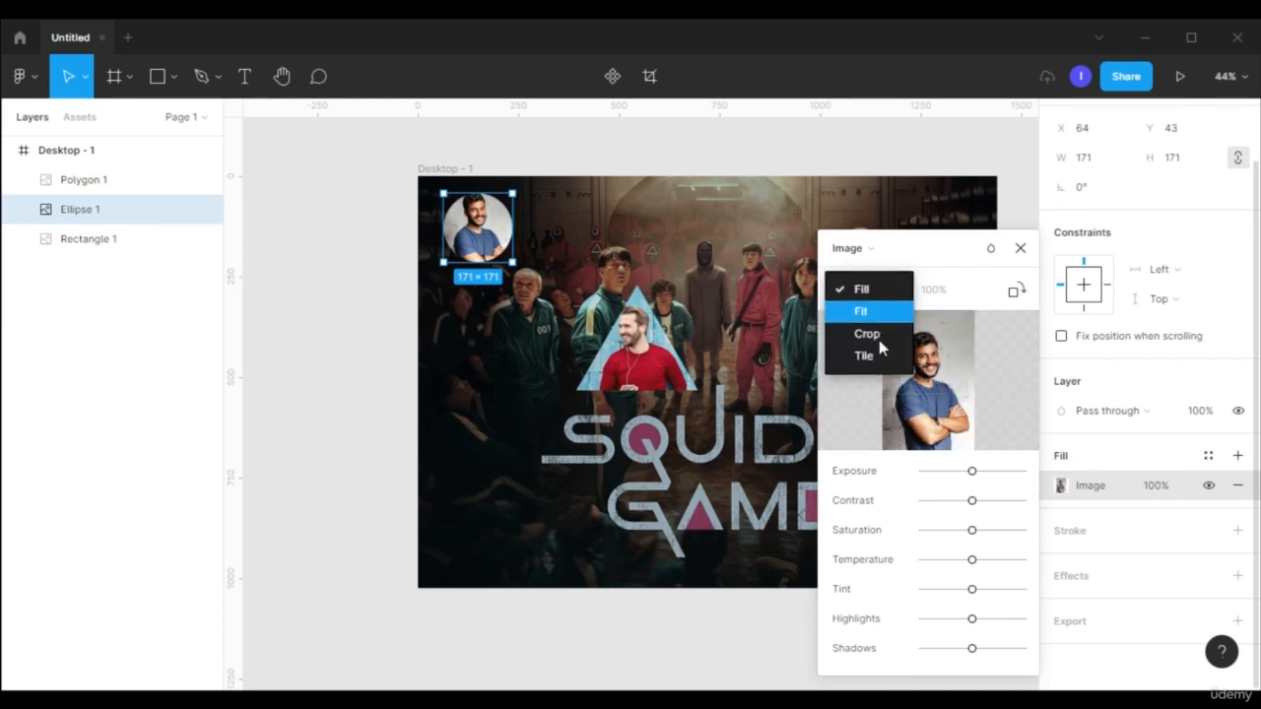
pyautogui.click(879, 355)
pyautogui.click(885, 296)
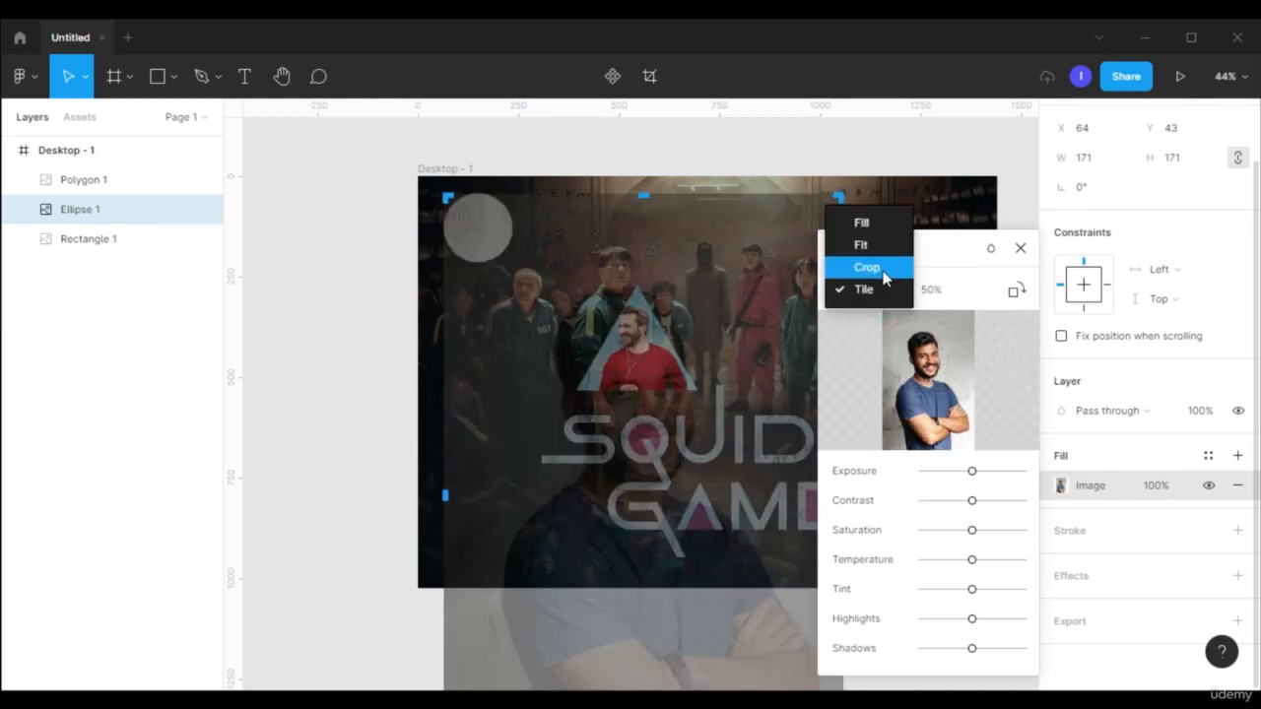
pyautogui.click(881, 268)
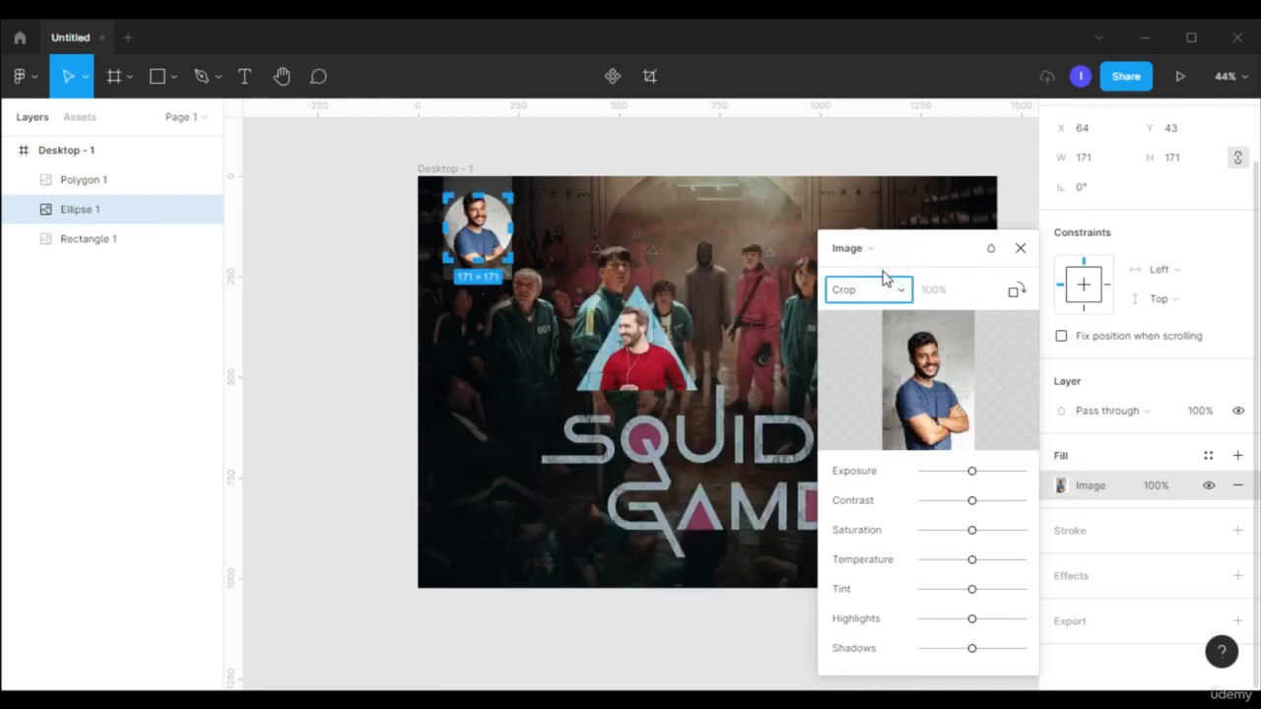
pyautogui.click(482, 227)
pyautogui.moveTo(482, 226); pyautogui.dragTo(483, 236)
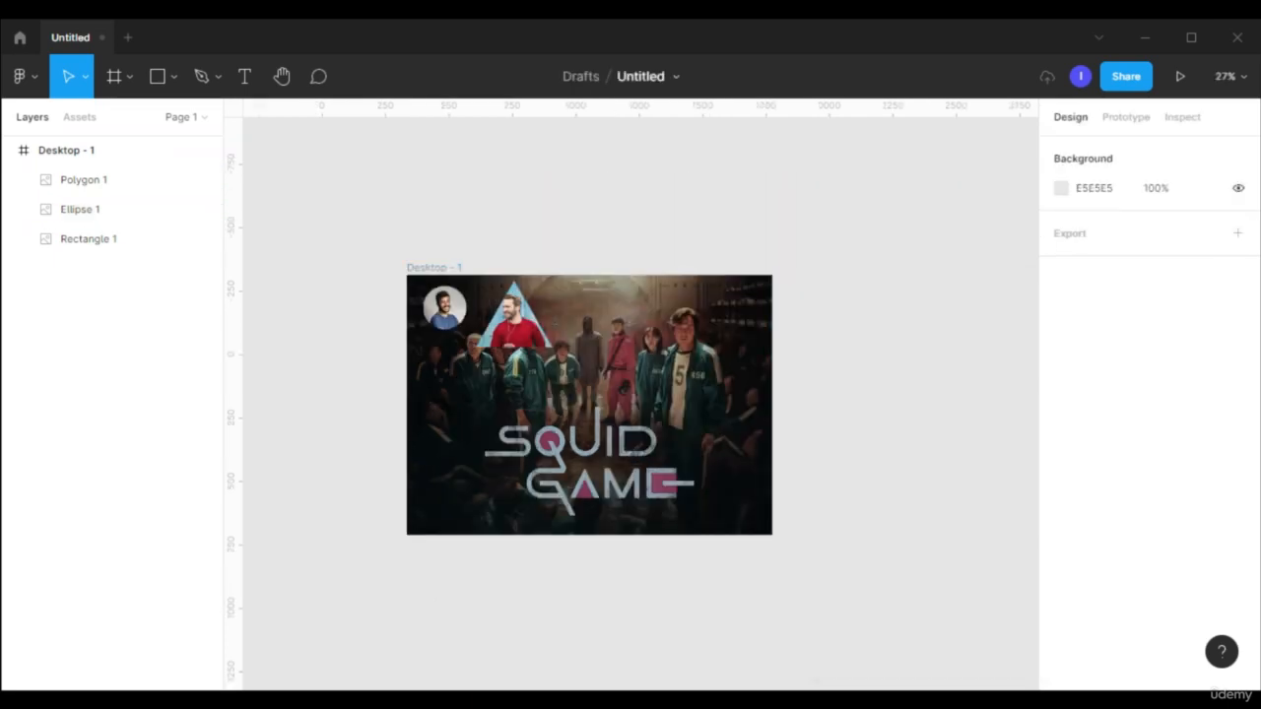
# - Switch to File Explorer and bring wp9938402-squid-game-wallpapers.jpeg from Downloads onto the canvas, overlapping the frame's upper-right corner
pyautogui.moveTo(204, 701)
pyautogui.click(204, 620)
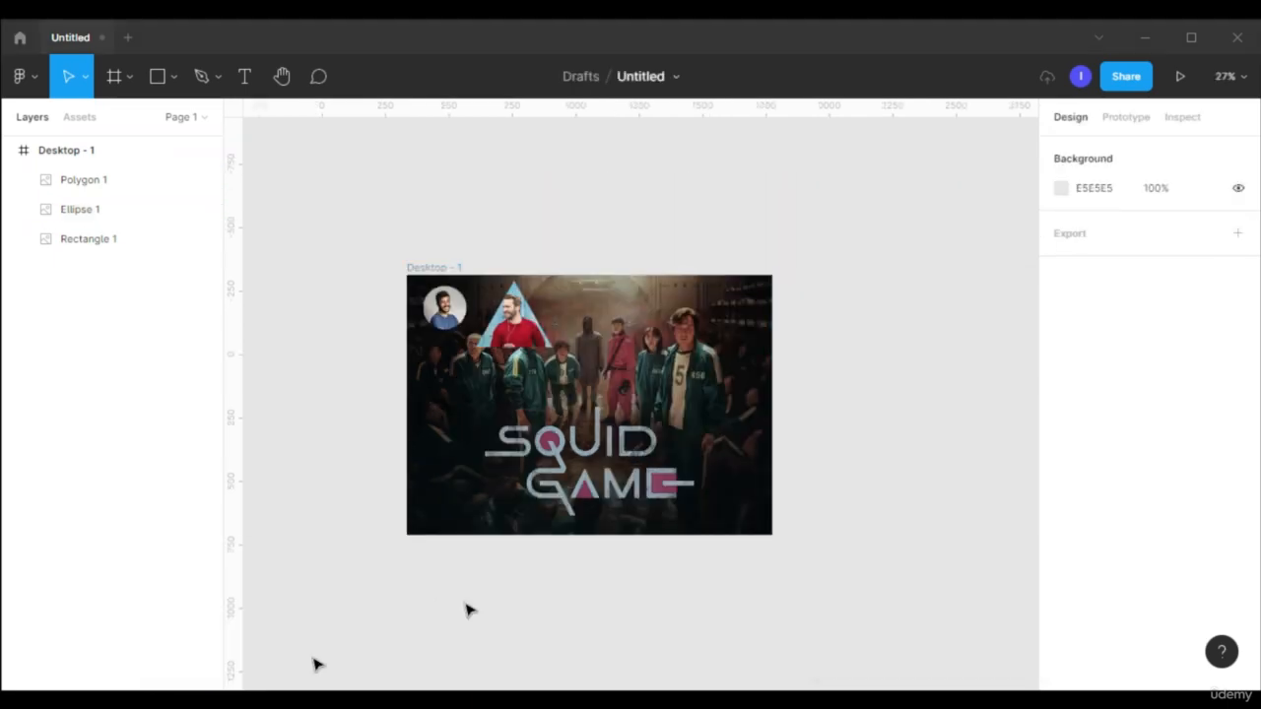
pyautogui.click(984, 325)
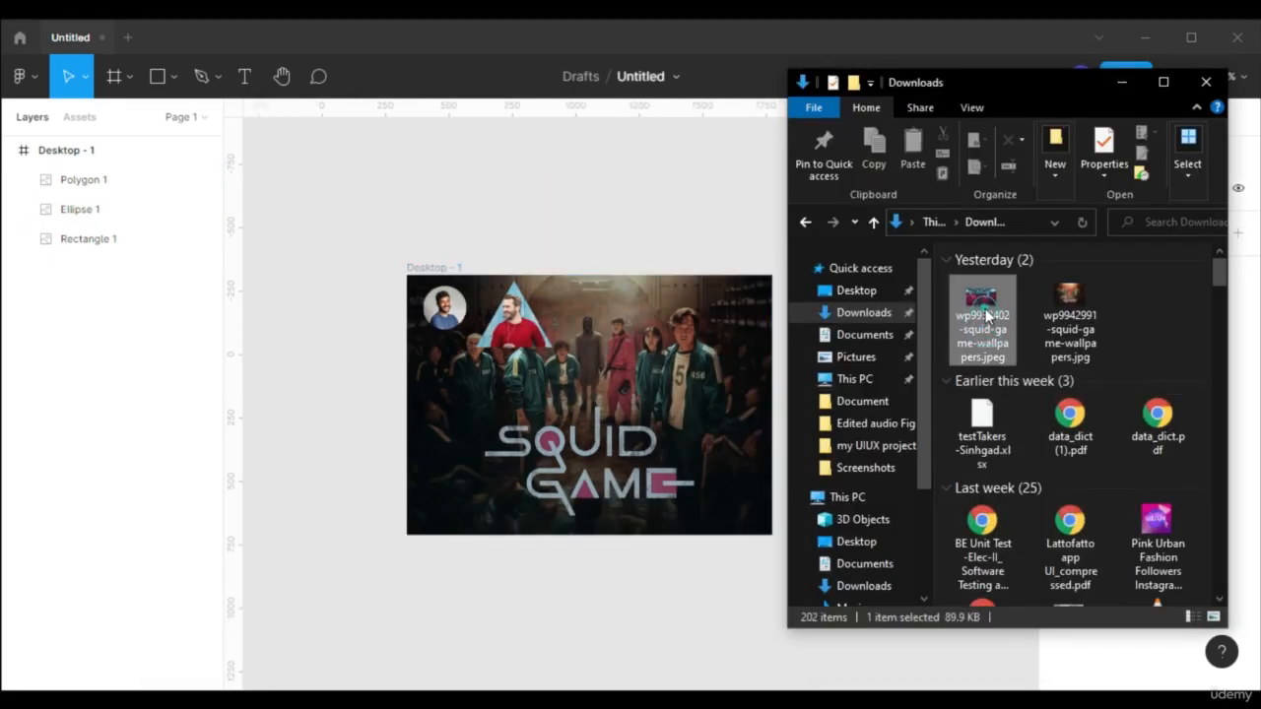
pyautogui.moveTo(986, 332); pyautogui.dragTo(950, 284)
pyautogui.moveTo(867, 305); pyautogui.dragTo(788, 305)
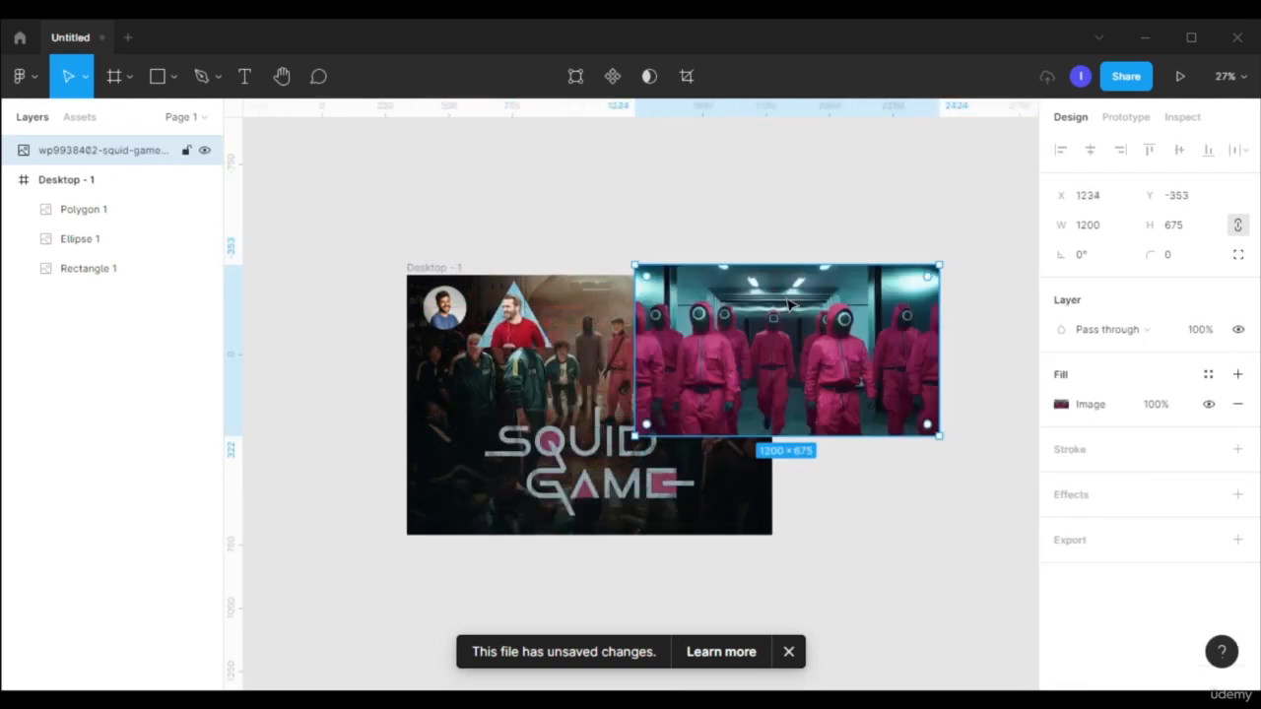